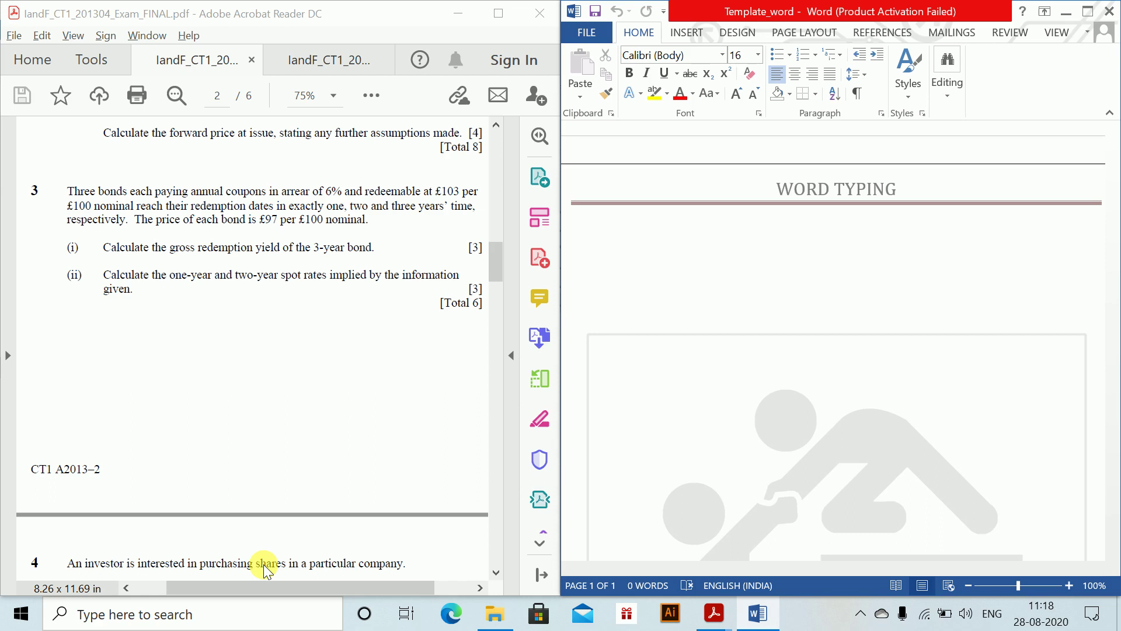
Enter the heading "Question 1." in the document and start a new line below it.
text(q)
key(BackSpace)
text(Question 1.)
key(Return)
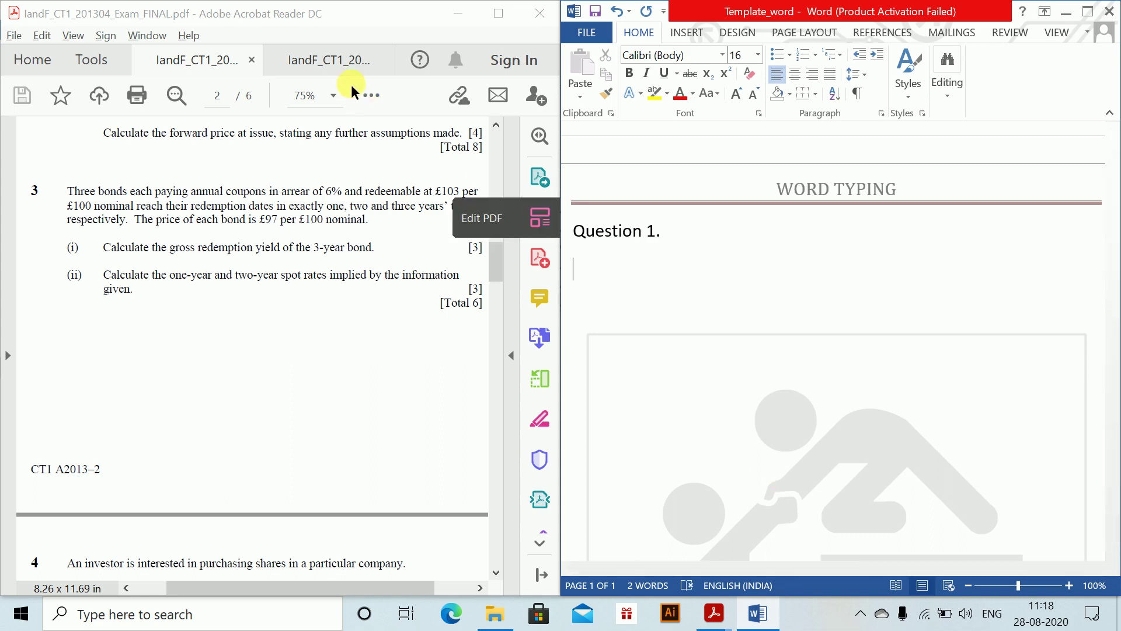
Bring up the examiners' report PDF, and add the part label "(i)" below the heading in the Word document.
click(330, 61)
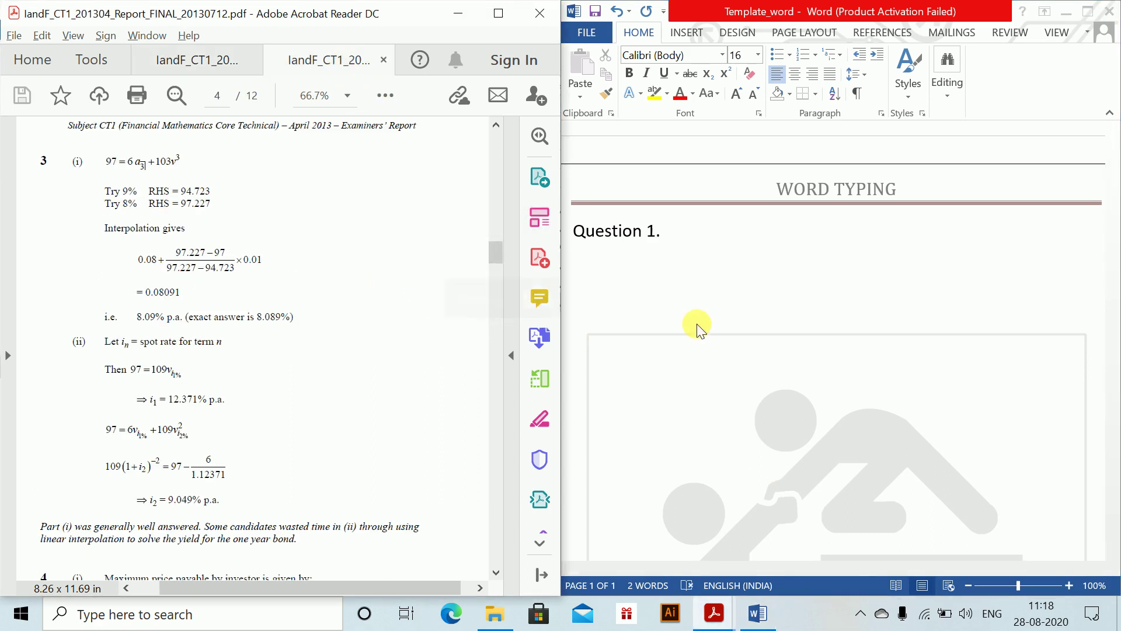
click(660, 282)
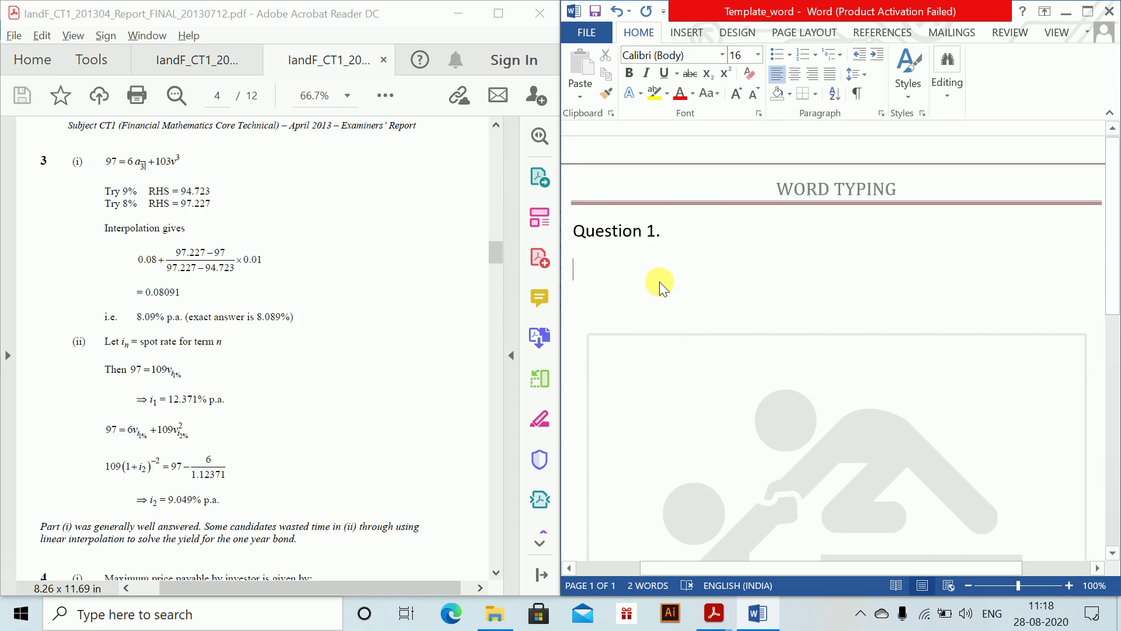
text((i))
key(Return)
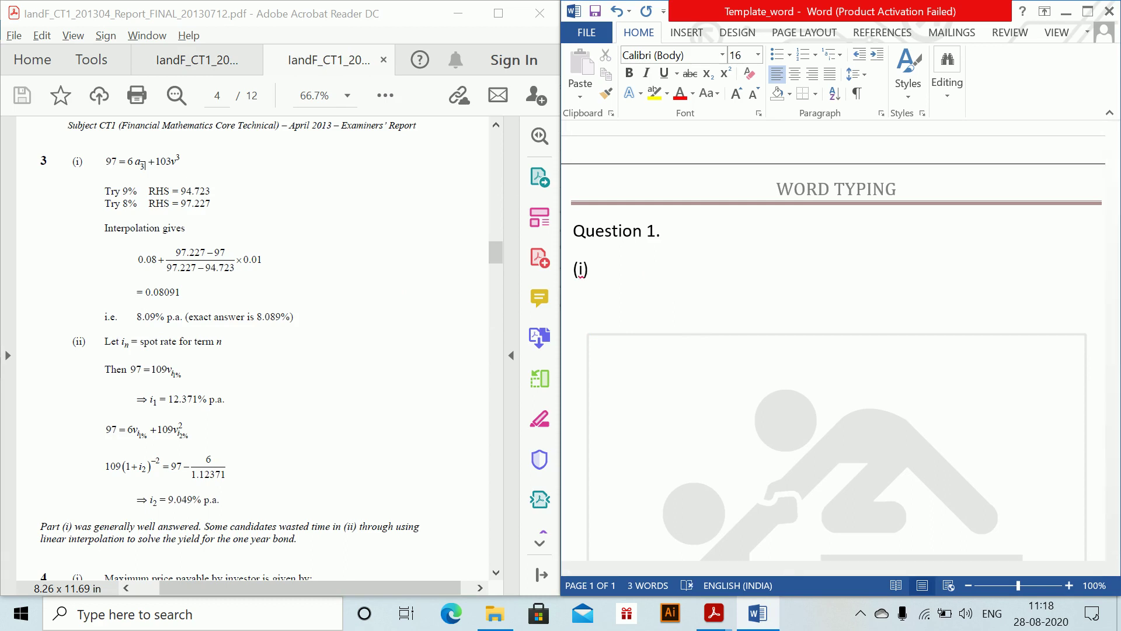
Insert an equation below (i) and begin it with "97 = 6".
text(97)
key(BackSpace)
key(BackSpace)
key(alt+equal)
text(97 = )
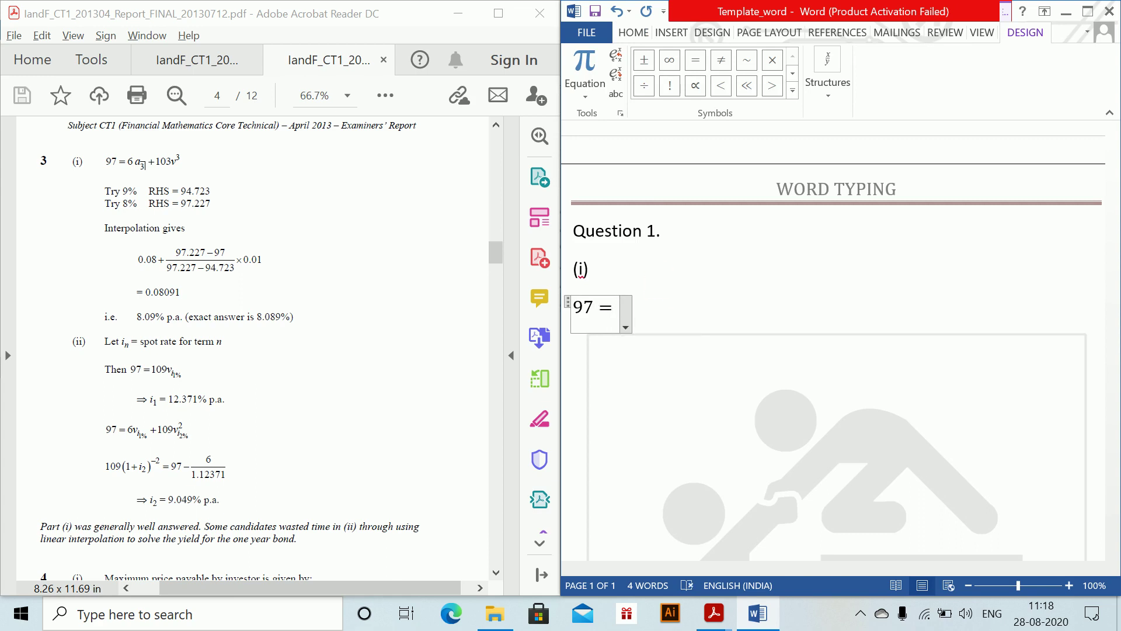
text(6v + )
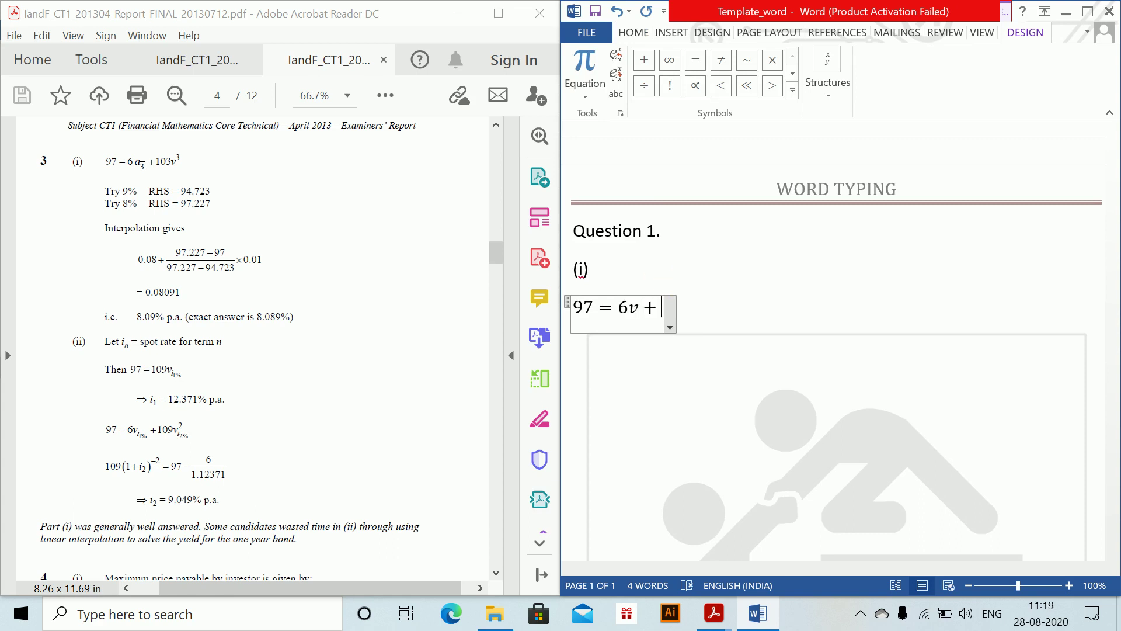
text(6)
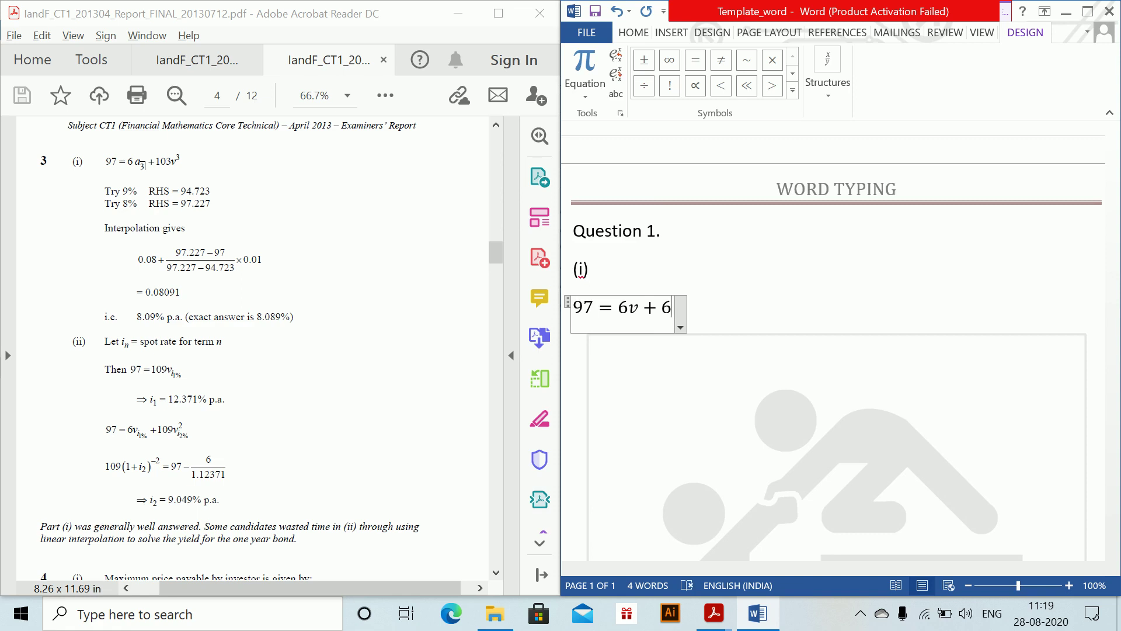
key(BackSpace)
key(BackSpace)
key(BackSpace)
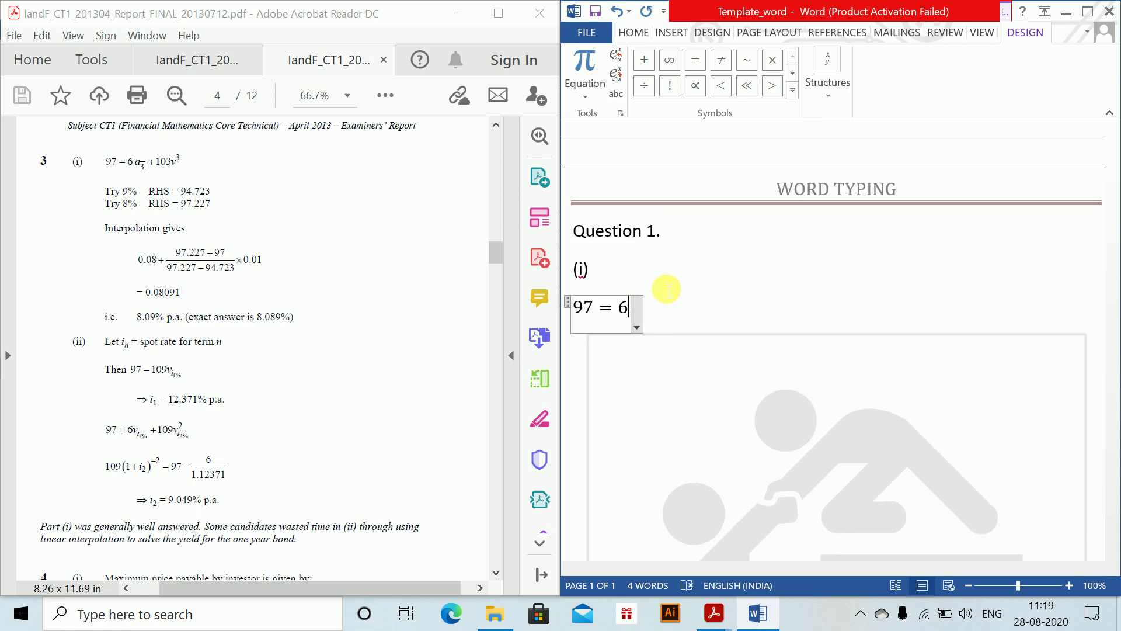
Complete the equation with the pasted annuity symbol a for a term of 3, plus 103v³.
key(ctrl+v)
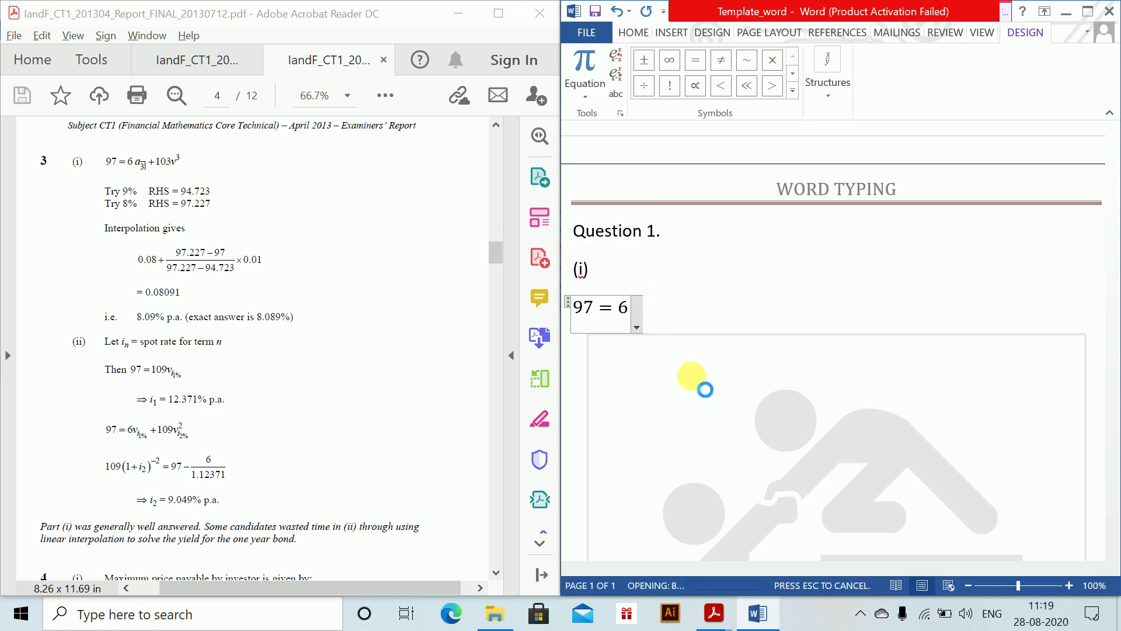
click(646, 315)
key(BackSpace)
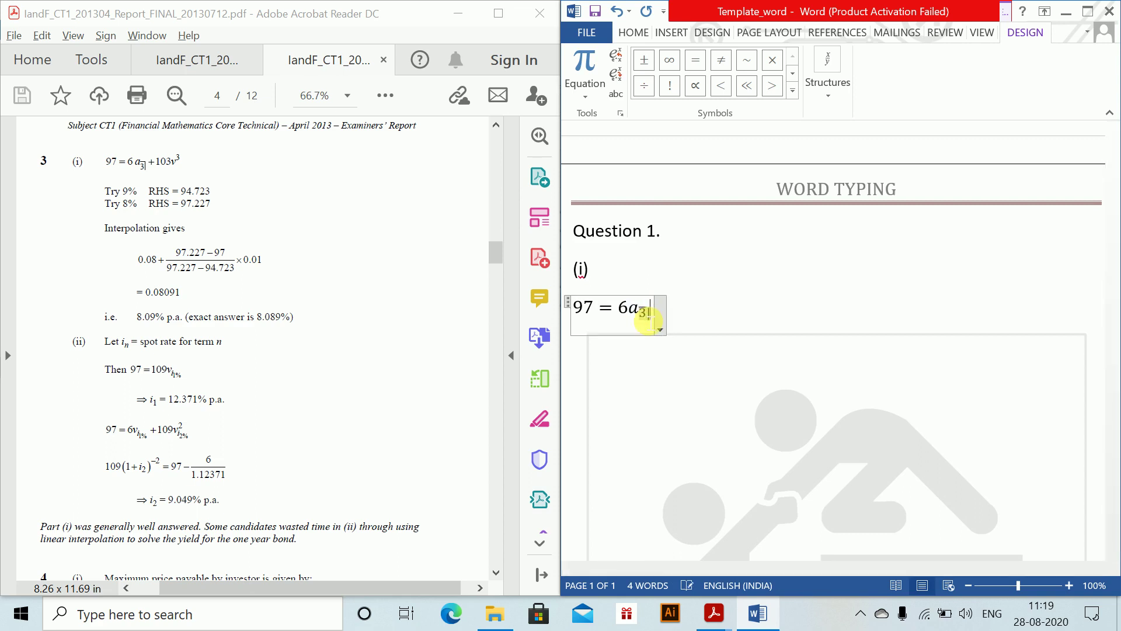
text(3+103v)
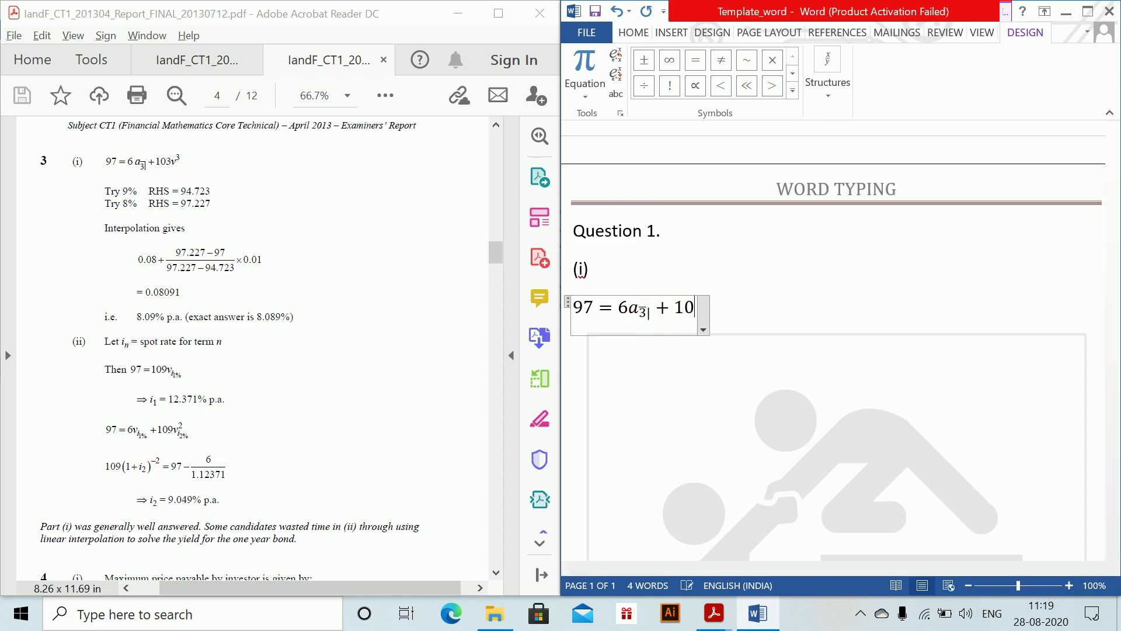
text(^2)
key(BackSpace)
text(3)
click(841, 314)
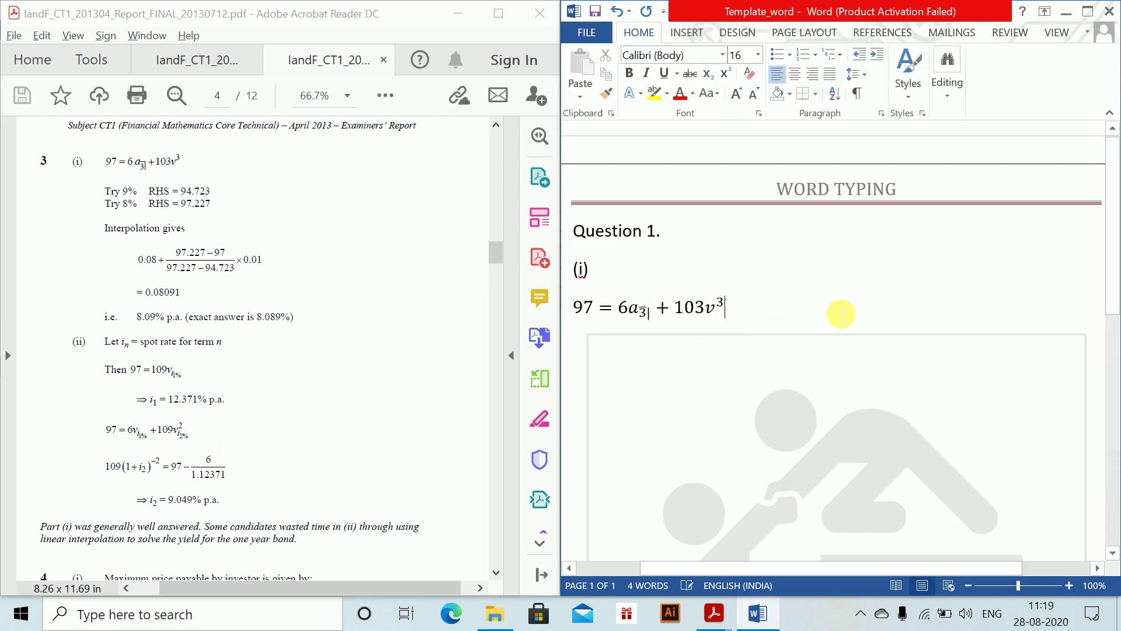
Add a new equation line below reading "Using calculator and hit an trial".
key(Return)
text(()
key(BackSpace)
key(alt+equal)
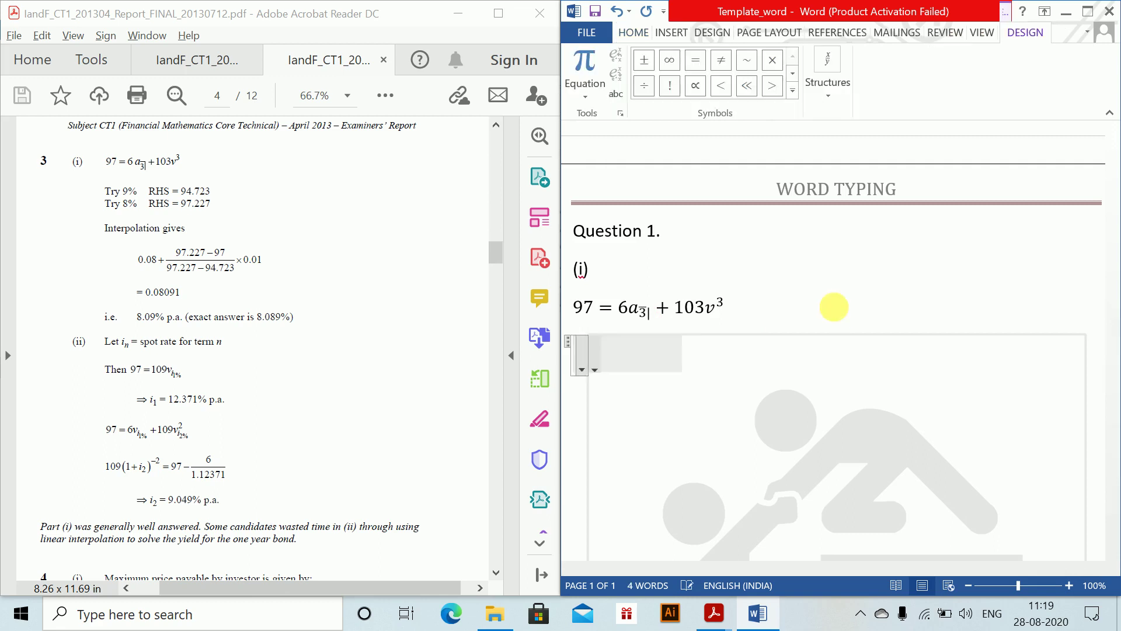
text(Using class)
key(BackSpace)
key(BackSpace)
key(BackSpace)
key(BackSpace)
text(clculato)
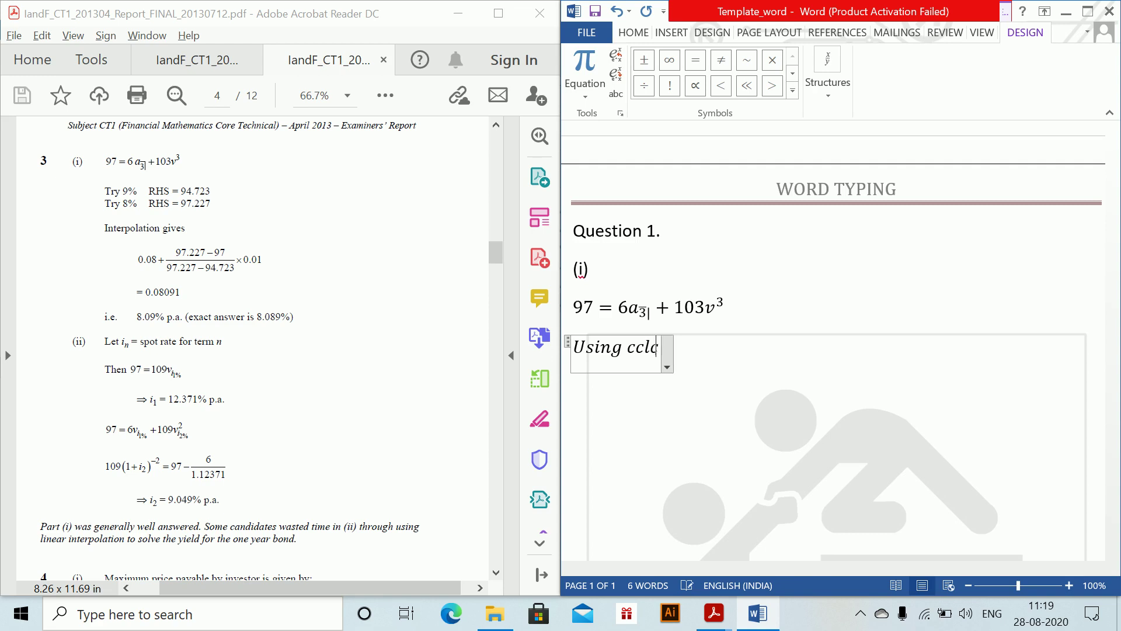
key(BackSpace)
key(BackSpace)
key(BackSpace)
key(BackSpace)
key(BackSpace)
key(BackSpace)
key(BackSpace)
key(BackSpace)
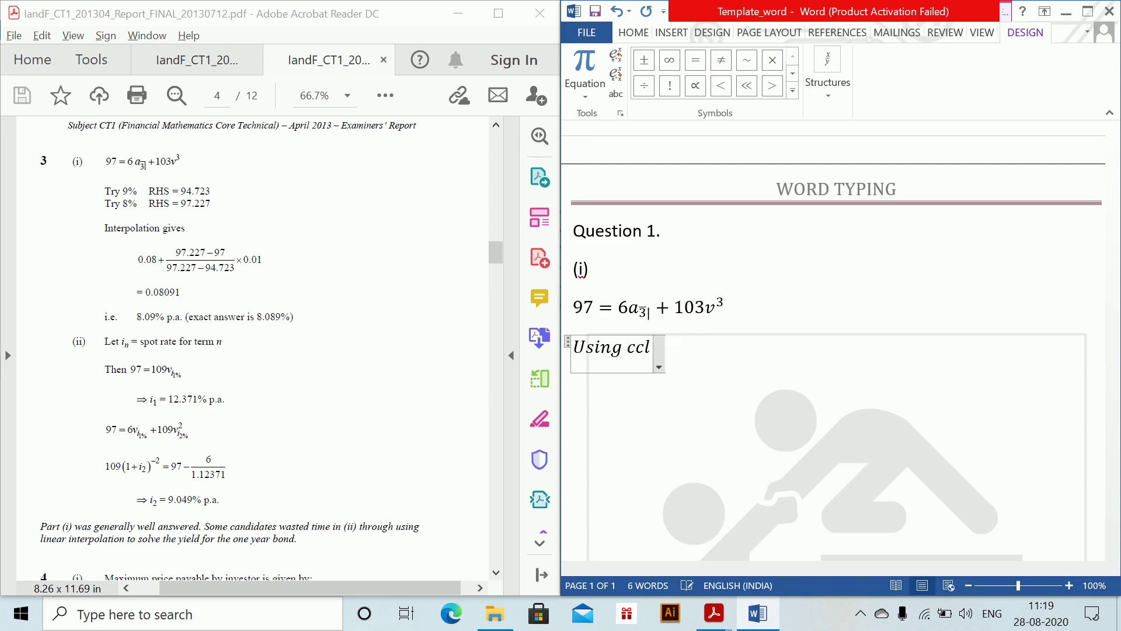
text(alcul)
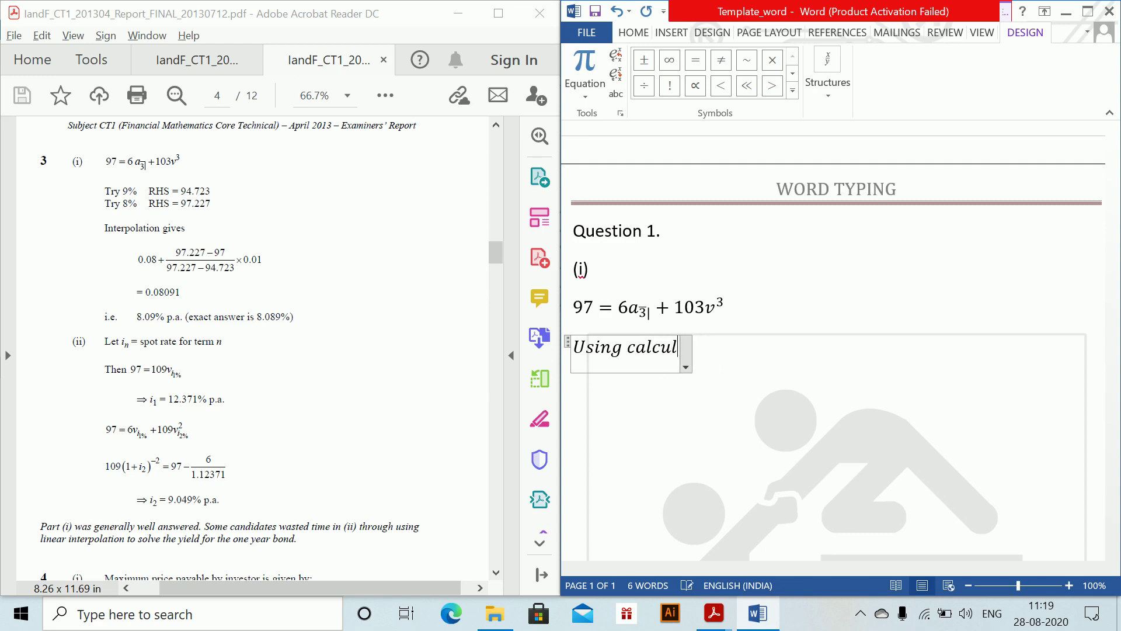
text(ator and hit a)
key(BackSpace)
text(it an dtrial)
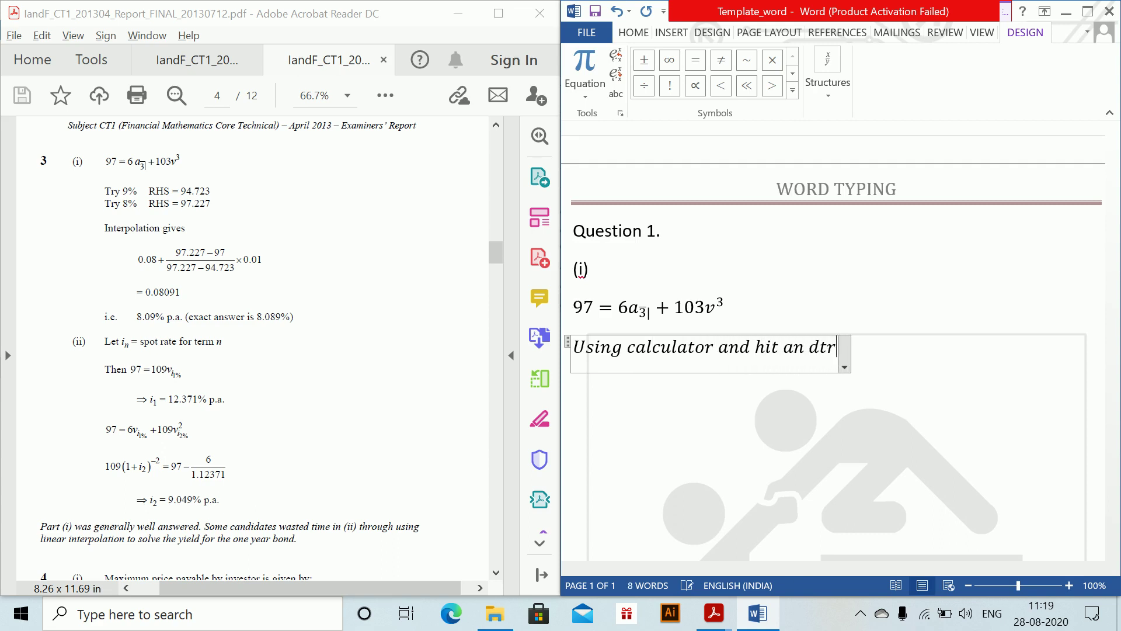
key(BackSpace)
key(BackSpace)
key(BackSpace)
key(BackSpace)
key(BackSpace)
key(BackSpace)
text(trial)
key(Return)
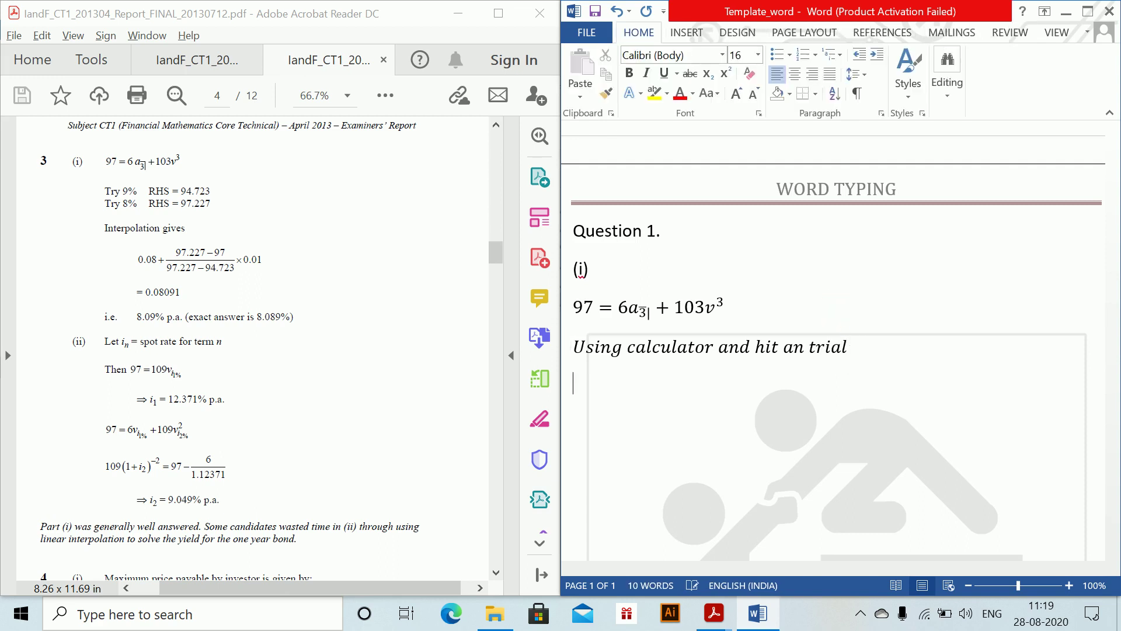
Insert the interpolation equation 0.08 + (97.227 − 97)/(97.227 − 94.723) * 0.01 on the next line, set as a built-up fraction.
key(alt)
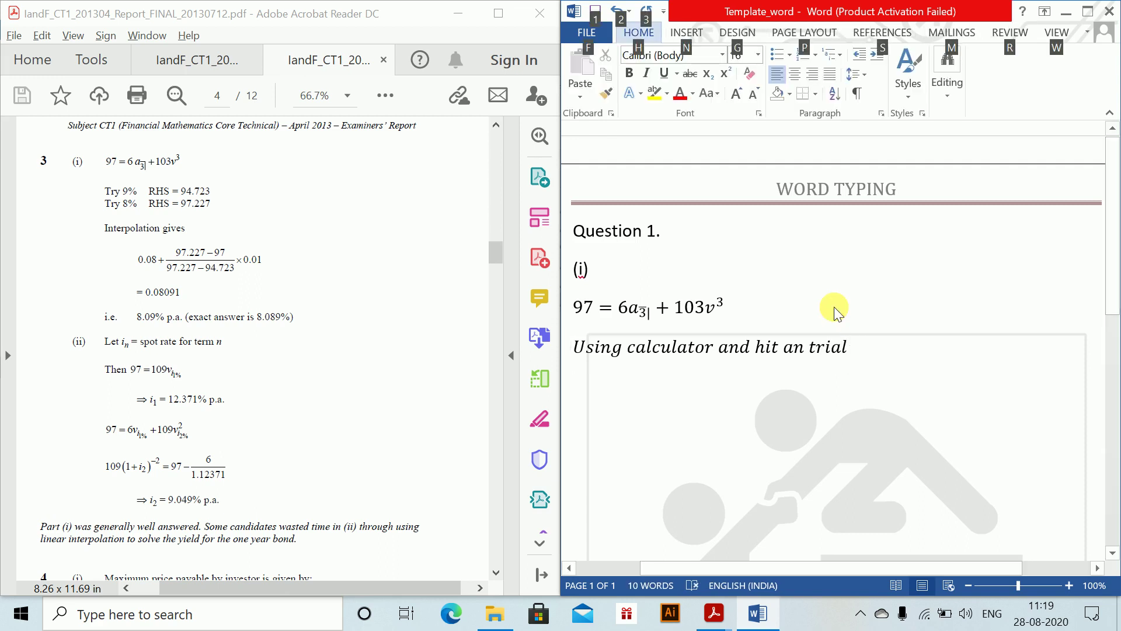
click(841, 348)
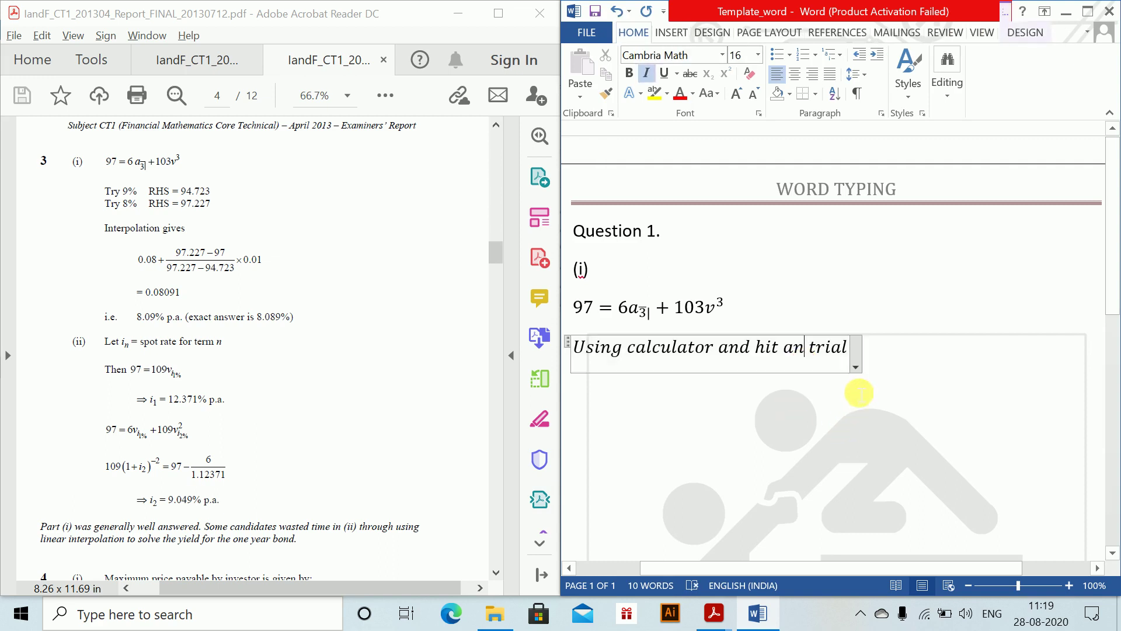
key(Return)
key(alt+equal)
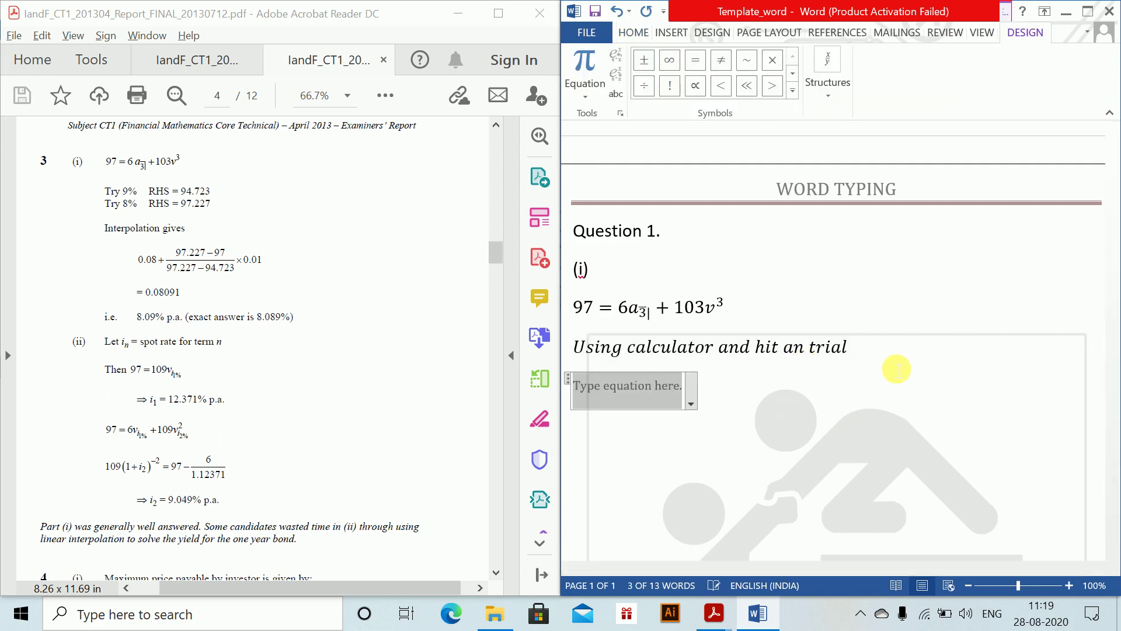
text(0.08+()
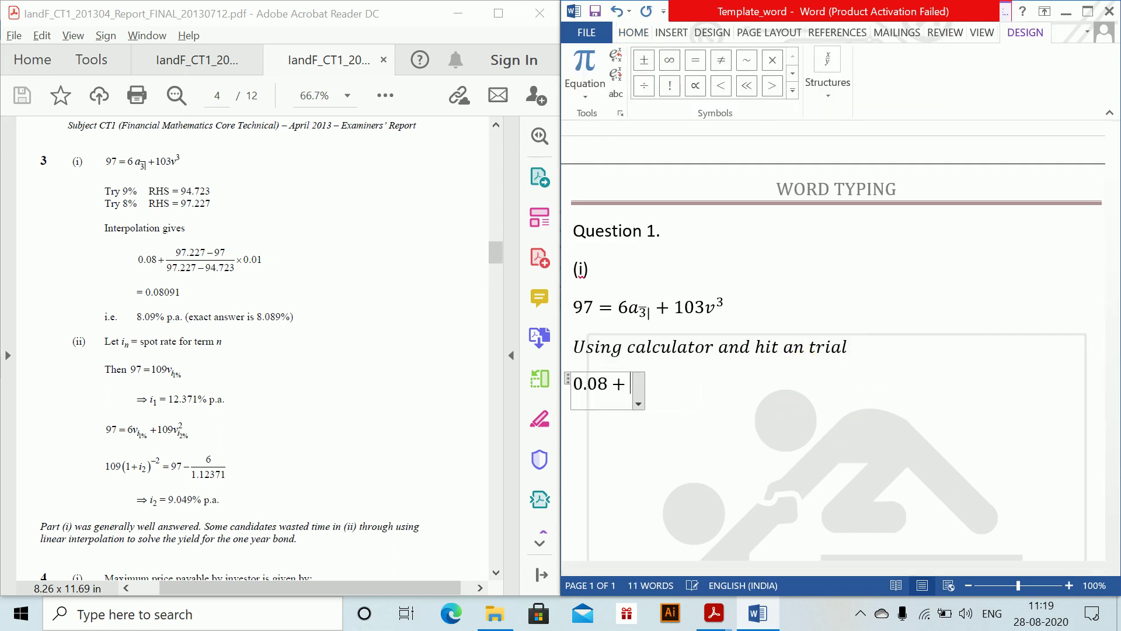
text(97)
text(.227)
text(-97))
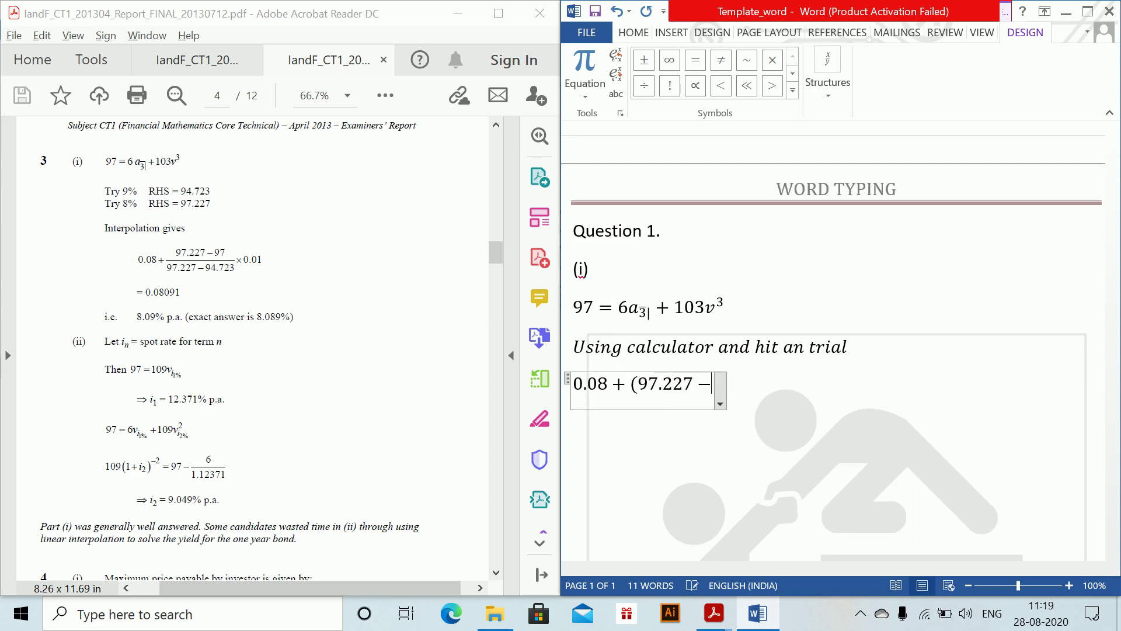
text(/()
text(97.)
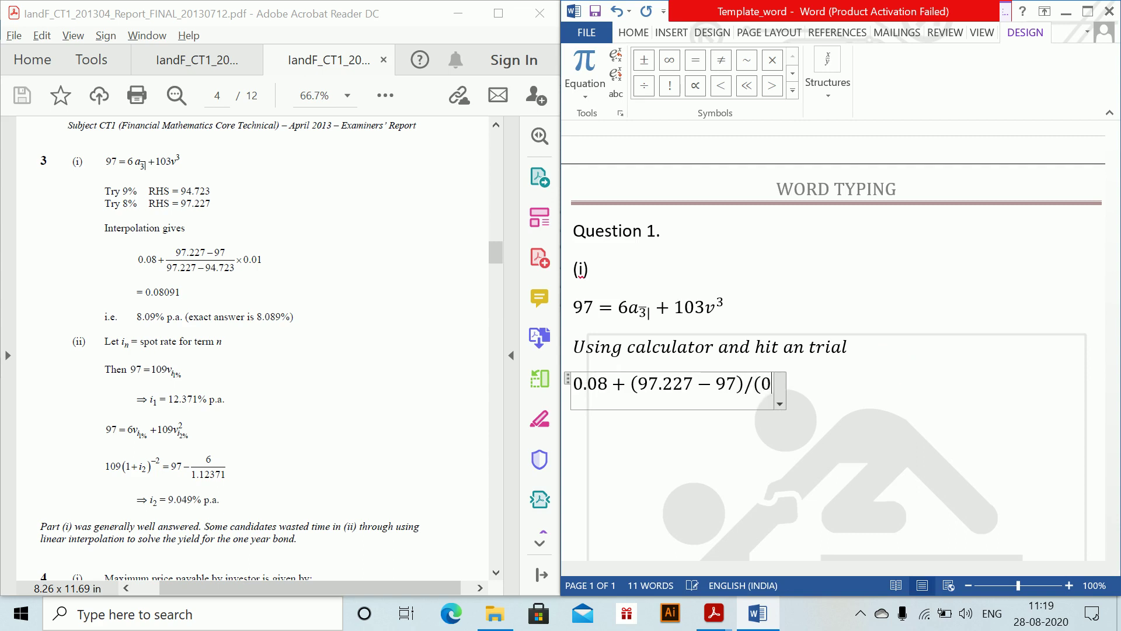
text(227-)
text(94.)
text(723) )
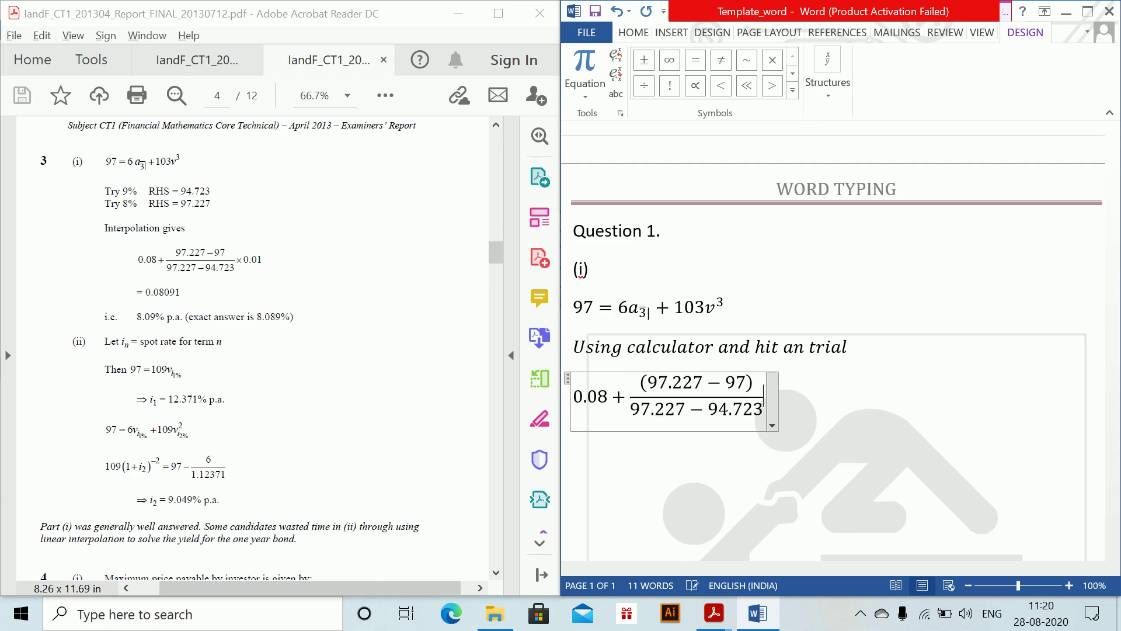
text(*0.01)
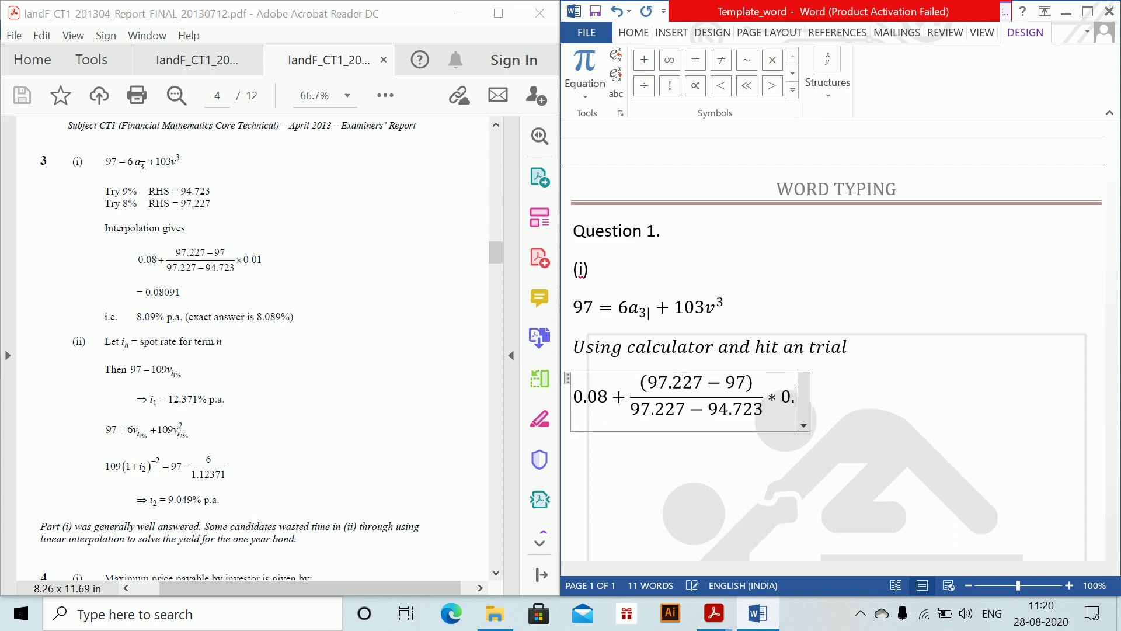
Add the result below as a new equation: i = 0.08091 or 8.09% pa.
key(Return)
key(alt+equal)
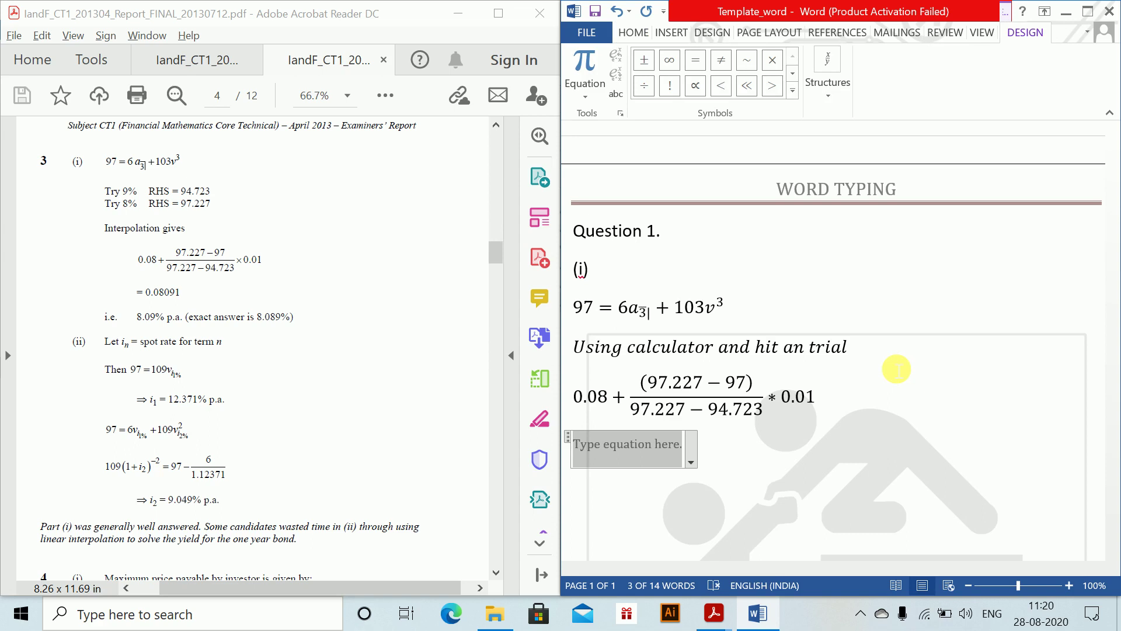
text(i = 0.0809)
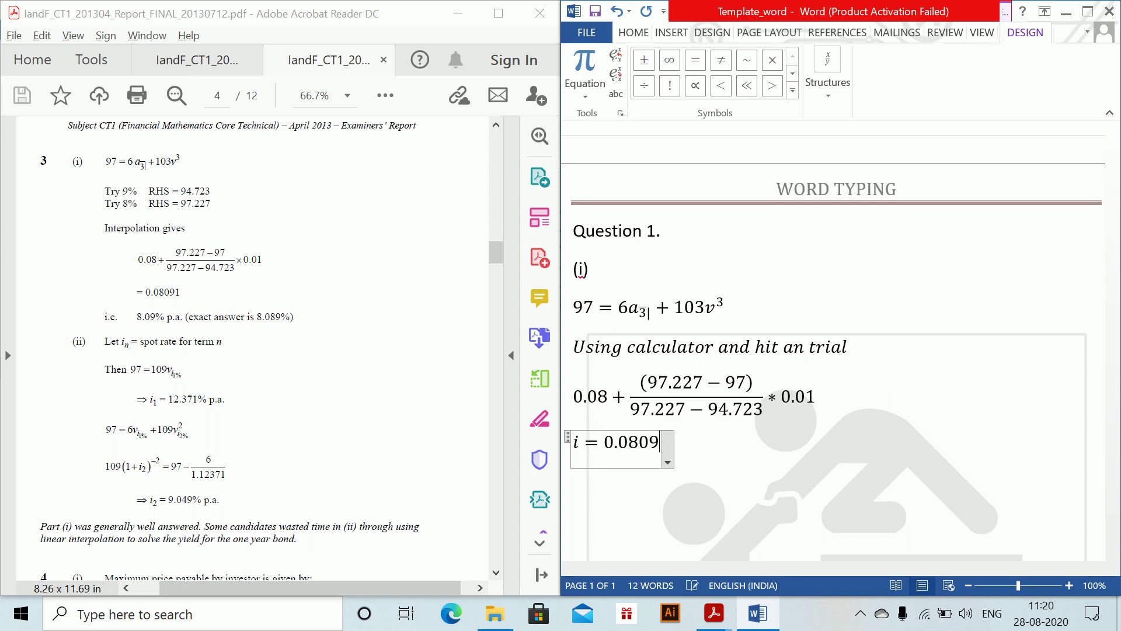
text(1 or )
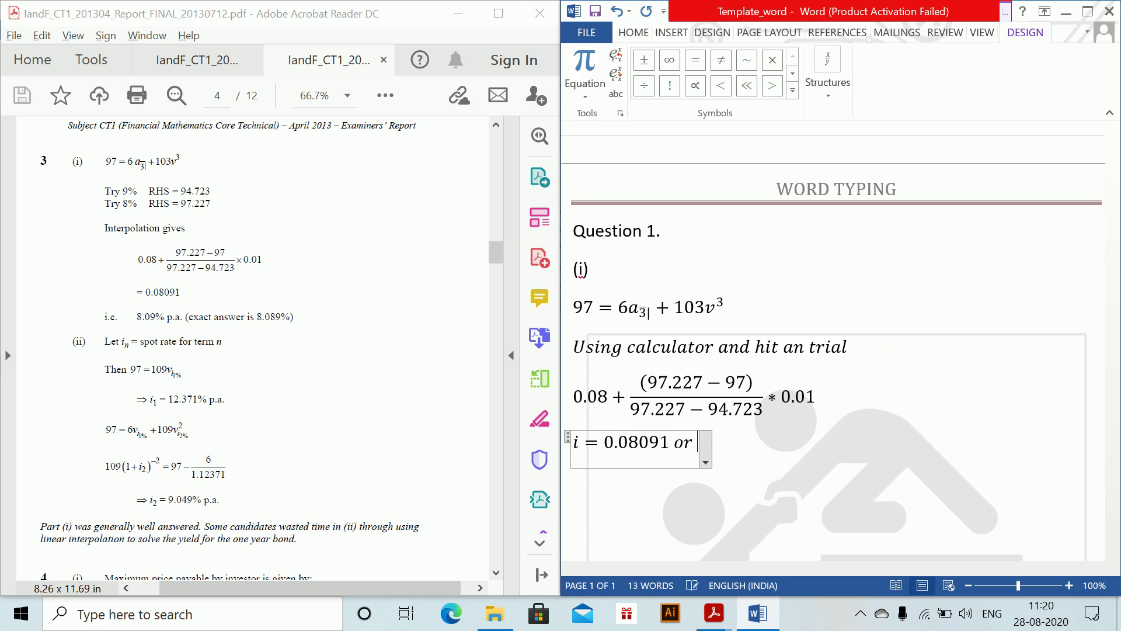
text(8.09)
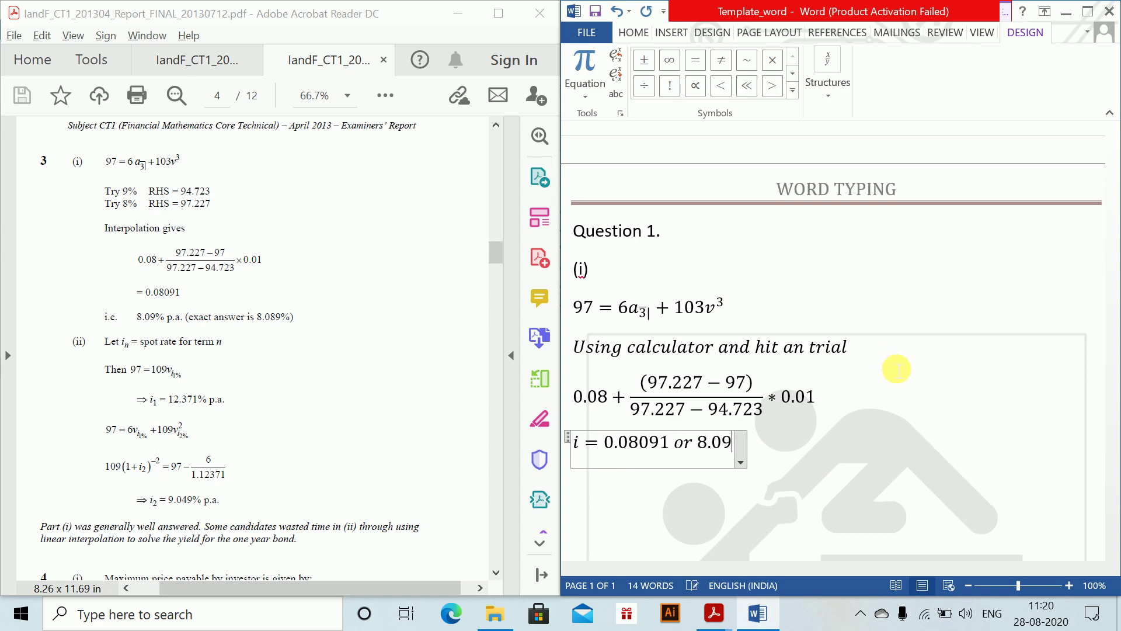
text(% pa)
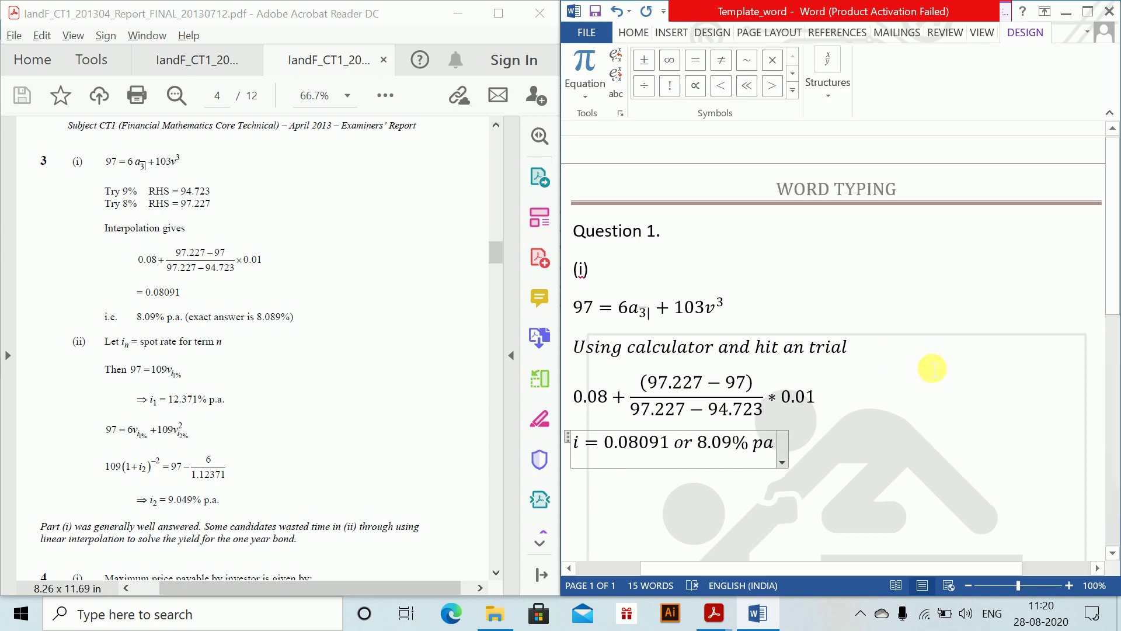
Leave a blank line after the result and add the part label "(ii)".
key(Return)
key(Return)
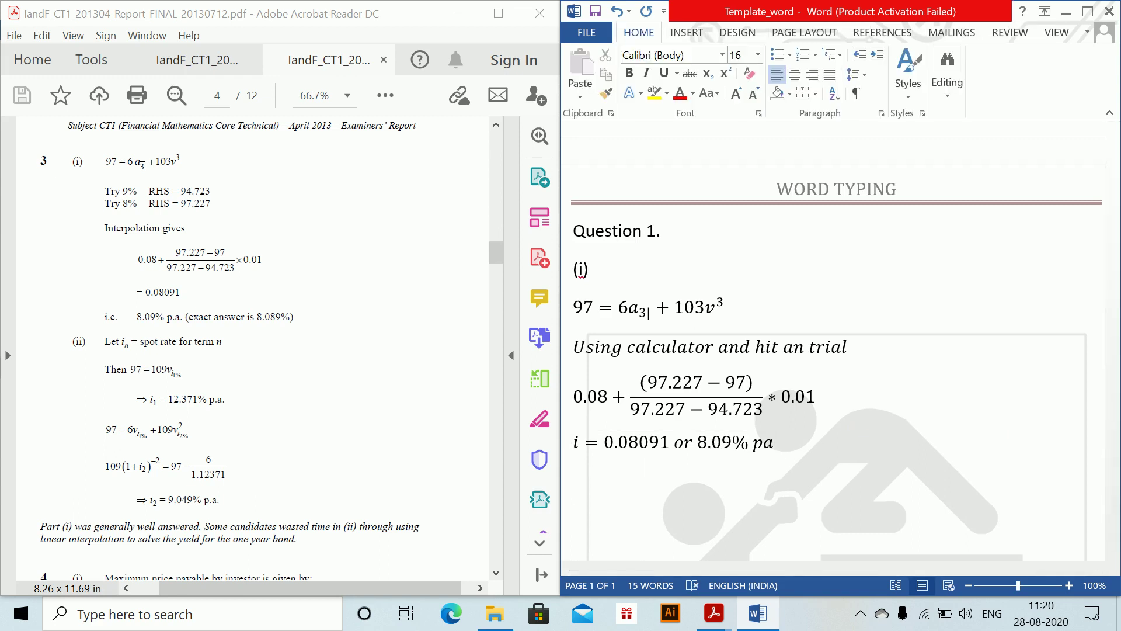
text((ii))
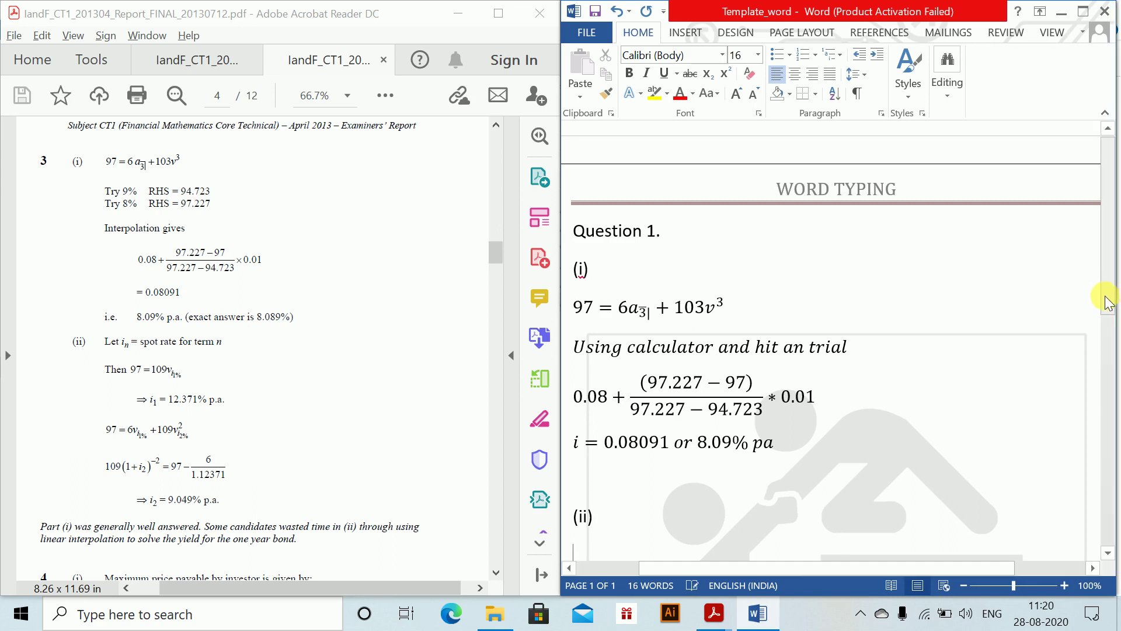
Insert an equation under the "(ii)" label reading "Let i_n be the spot rate for nth term", with n as a subscript of i.
scroll(1098, 351, down, 3)
scroll(1098, 374, down, 3)
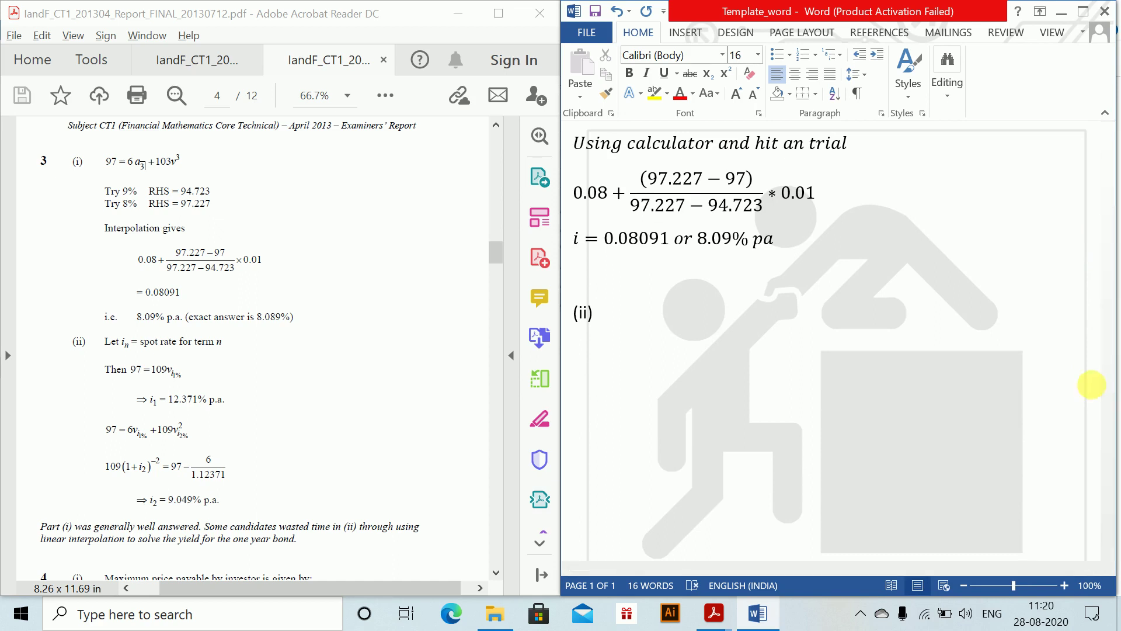
key(alt+equal)
text(Let i_)
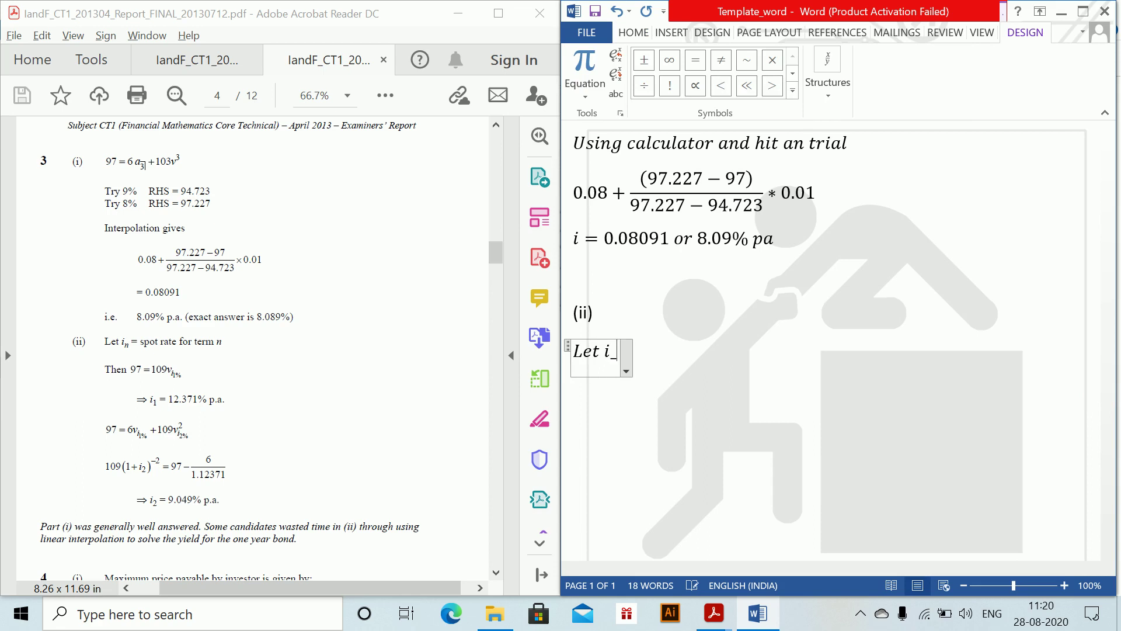
text(n be the spot rate)
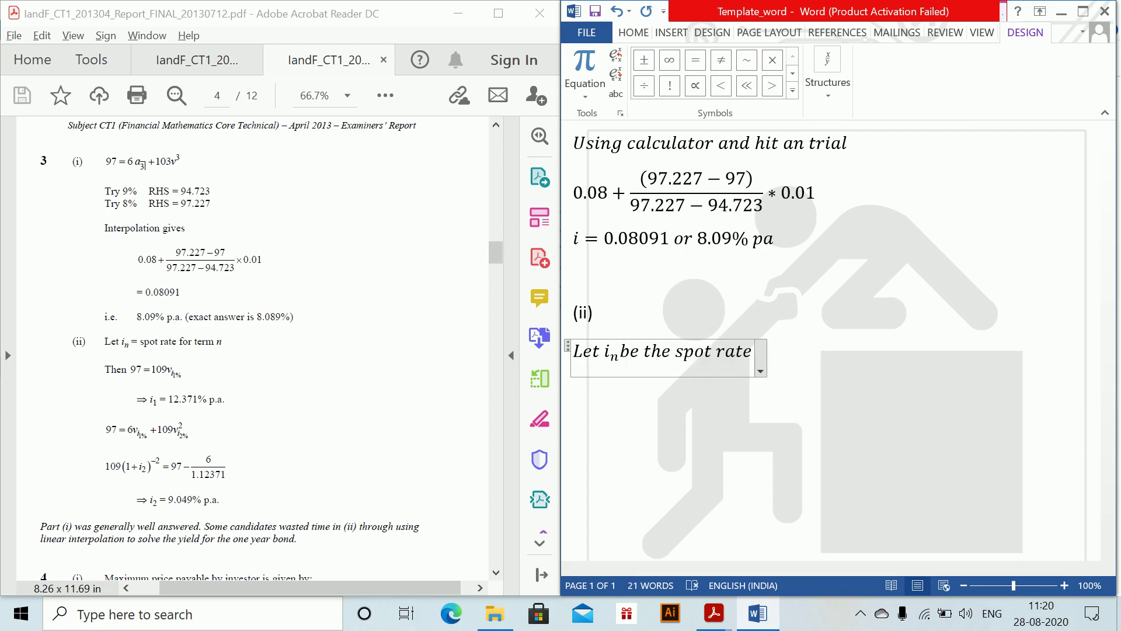
text( for n)
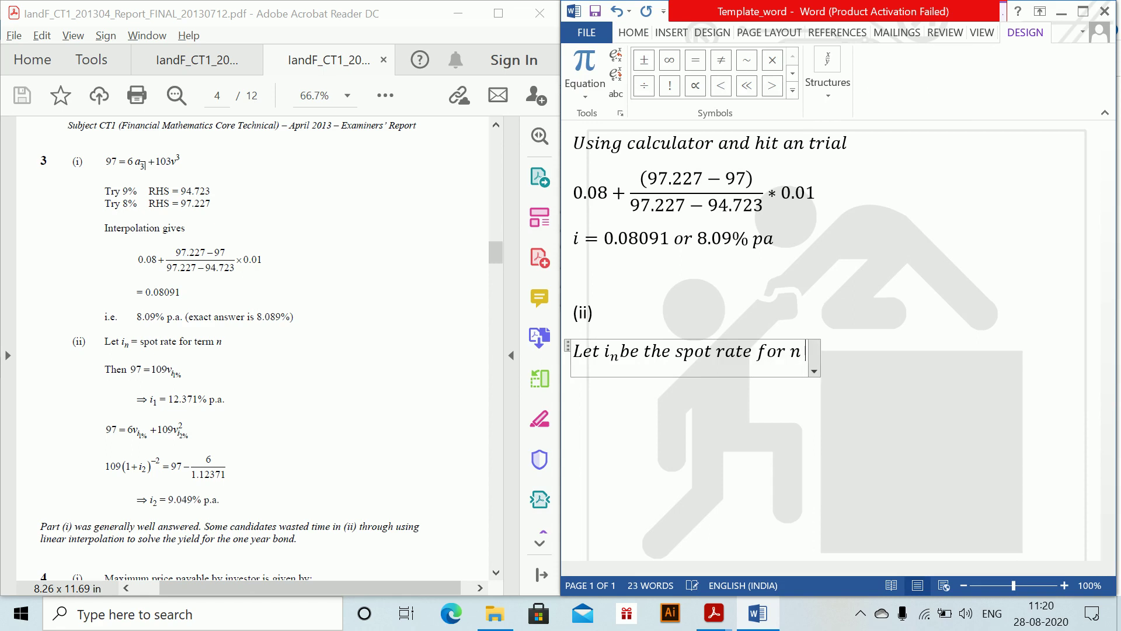
text(th term)
key(Return)
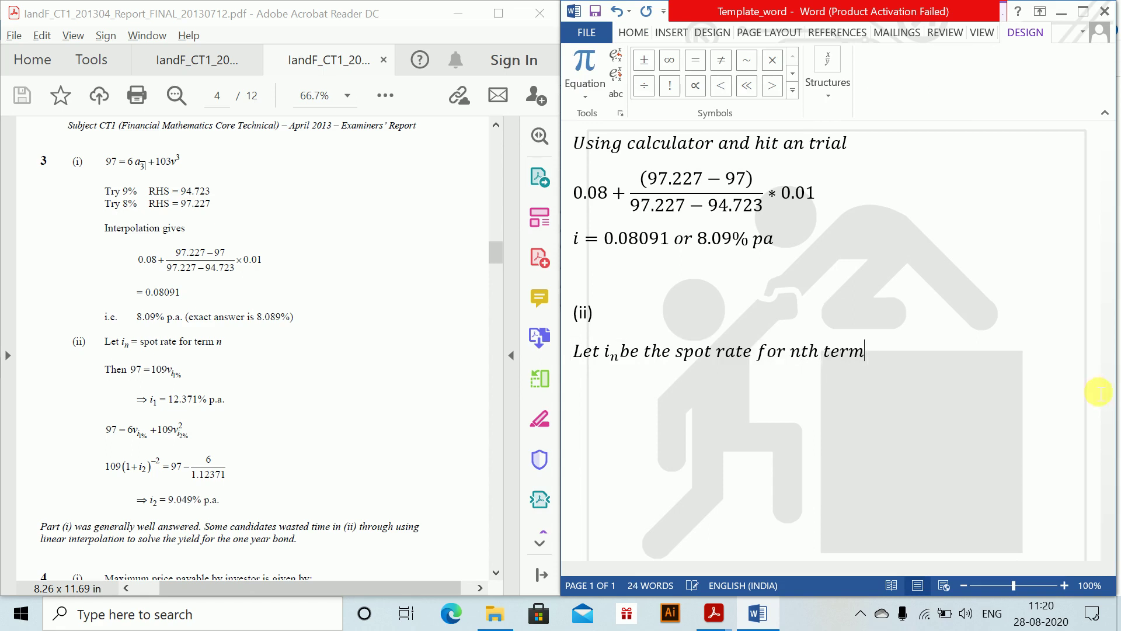
Add the equation 97 = 109 v on the next line, giving v the nested subscript i_1.
key(alt+equal)
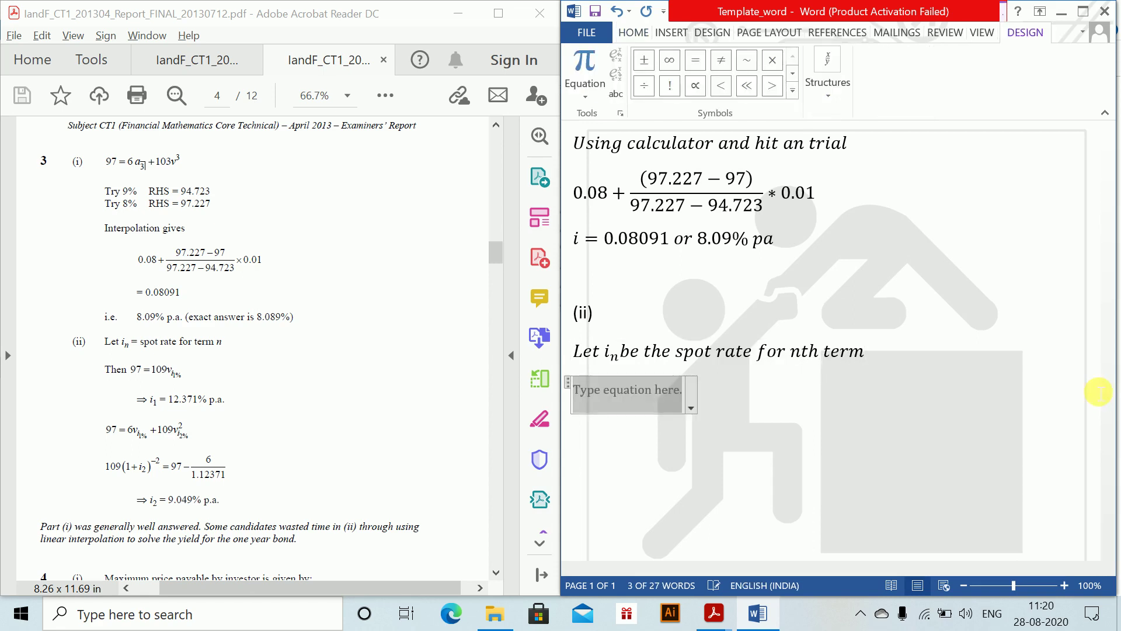
text(97)
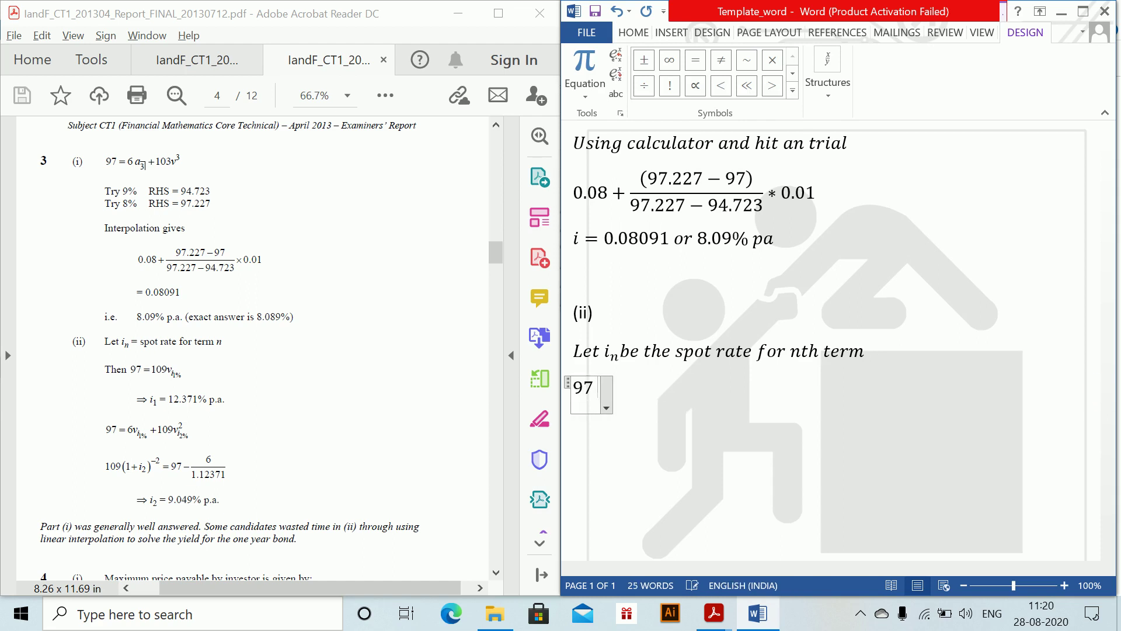
text(=10)
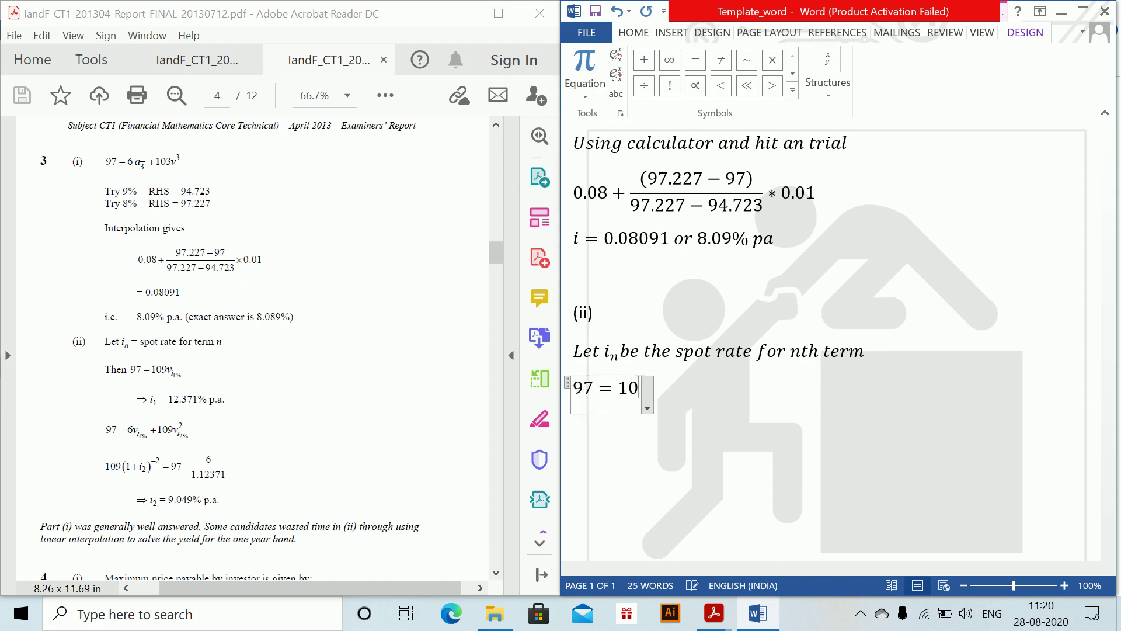
text(9 v)
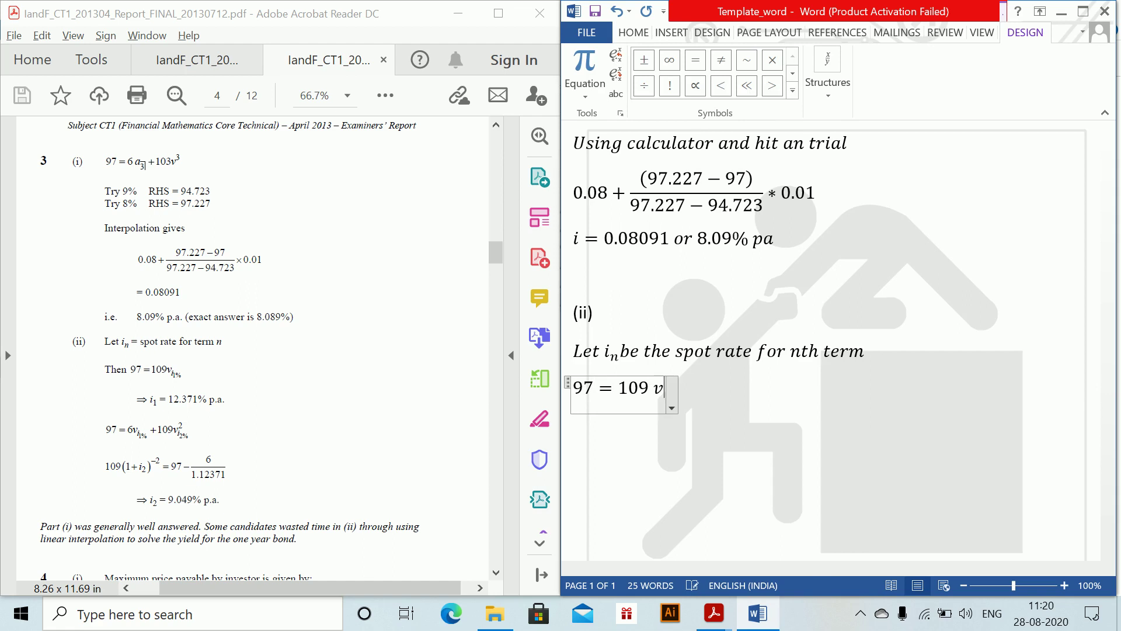
text(_()
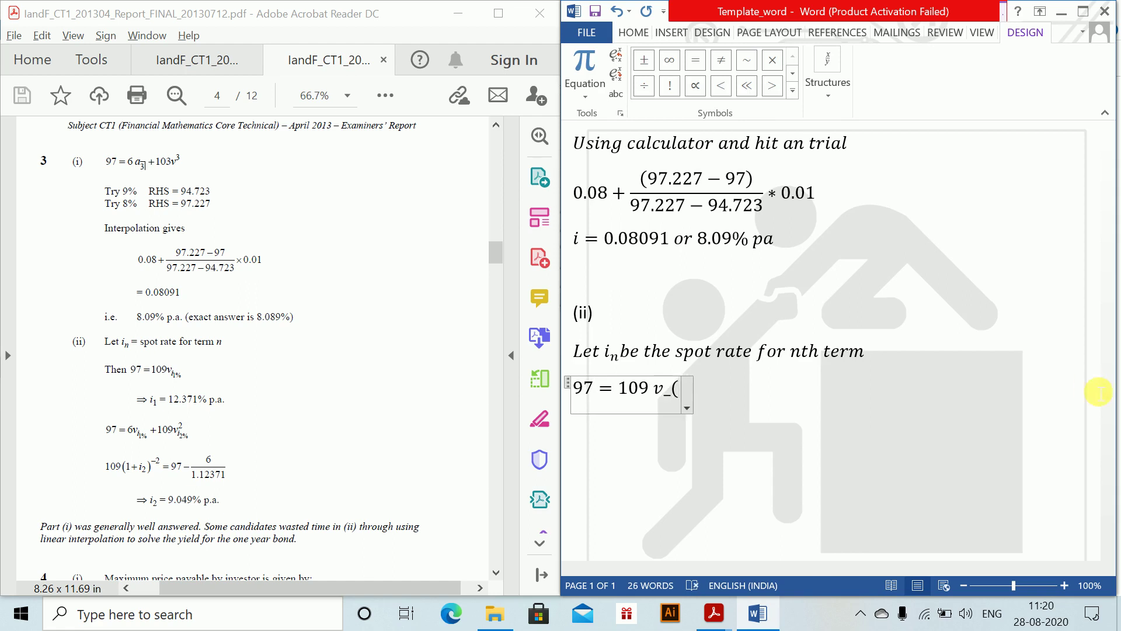
text(i_1)
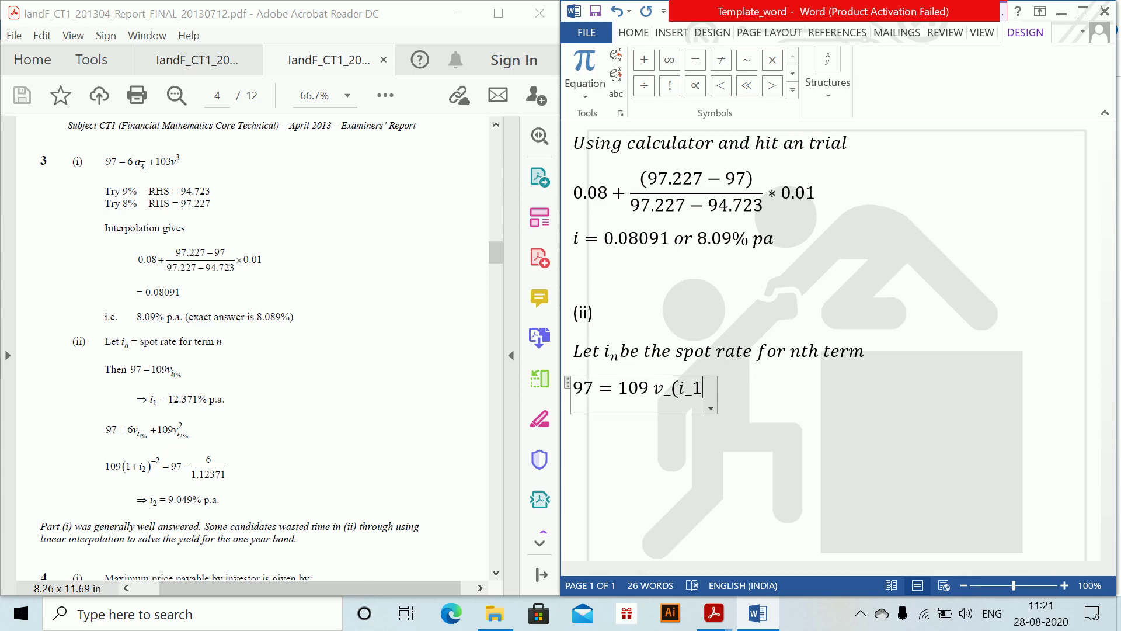
text())
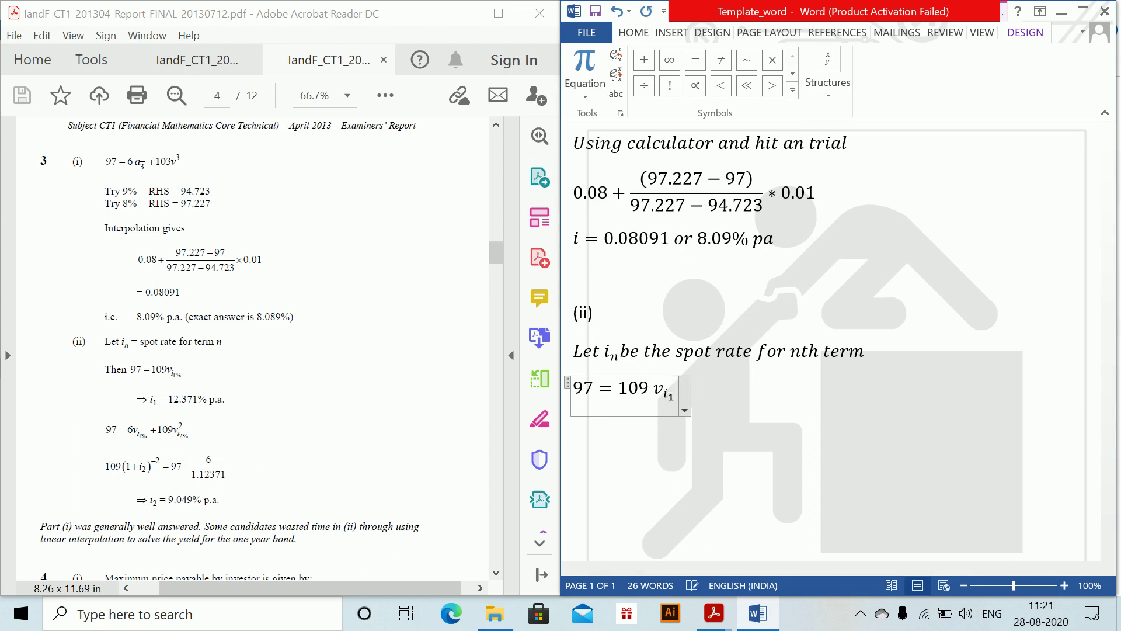
click(1033, 393)
key(Return)
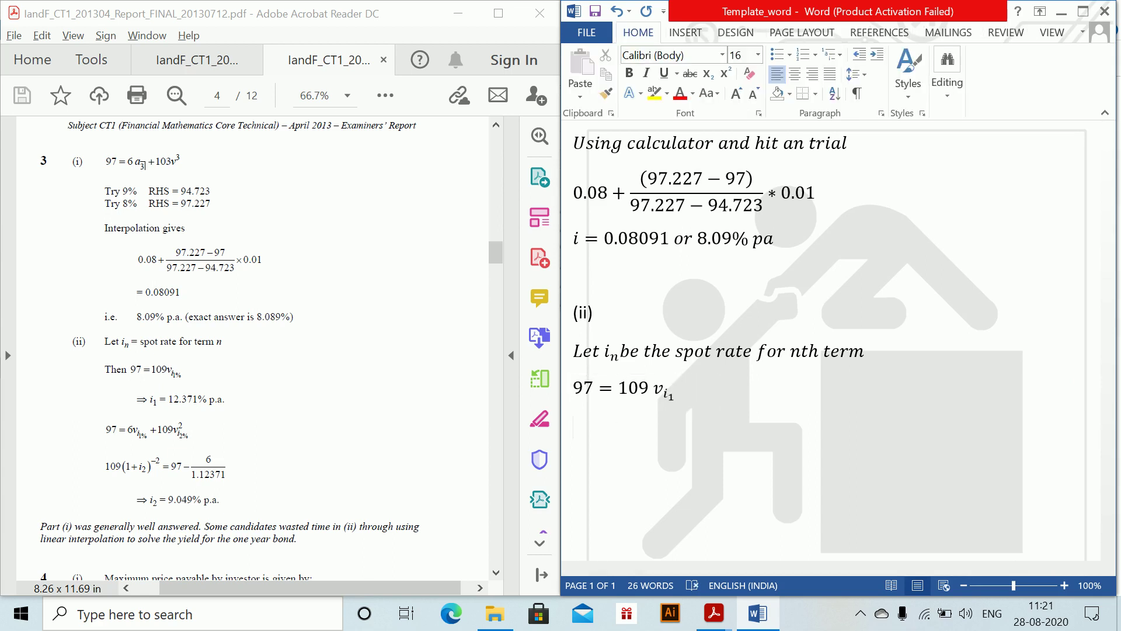
Add the one-year spot rate as a new equation below: i_1 = 12.371%.
key(alt+equal)
text(i_1 )
text(=)
text(12)
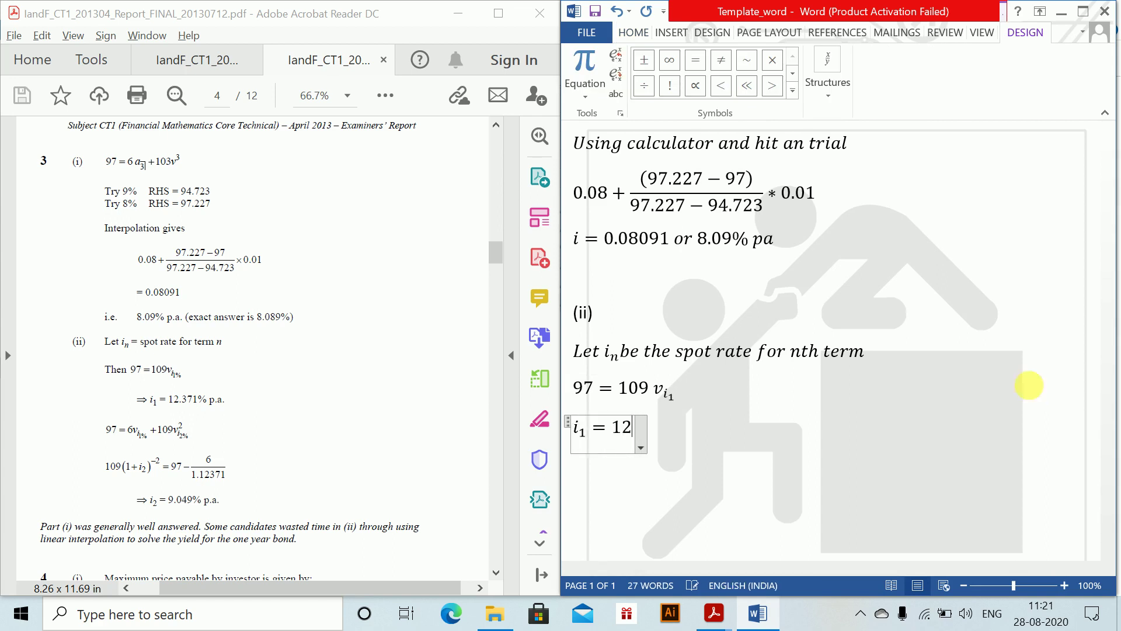
text(.371%)
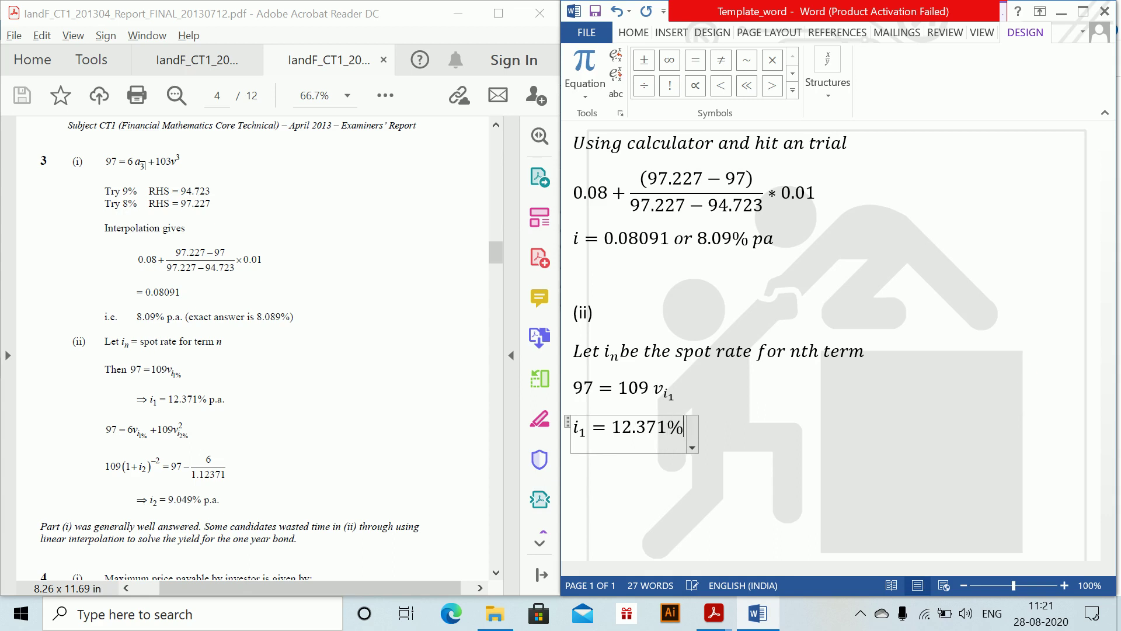
key(Right)
key(Return)
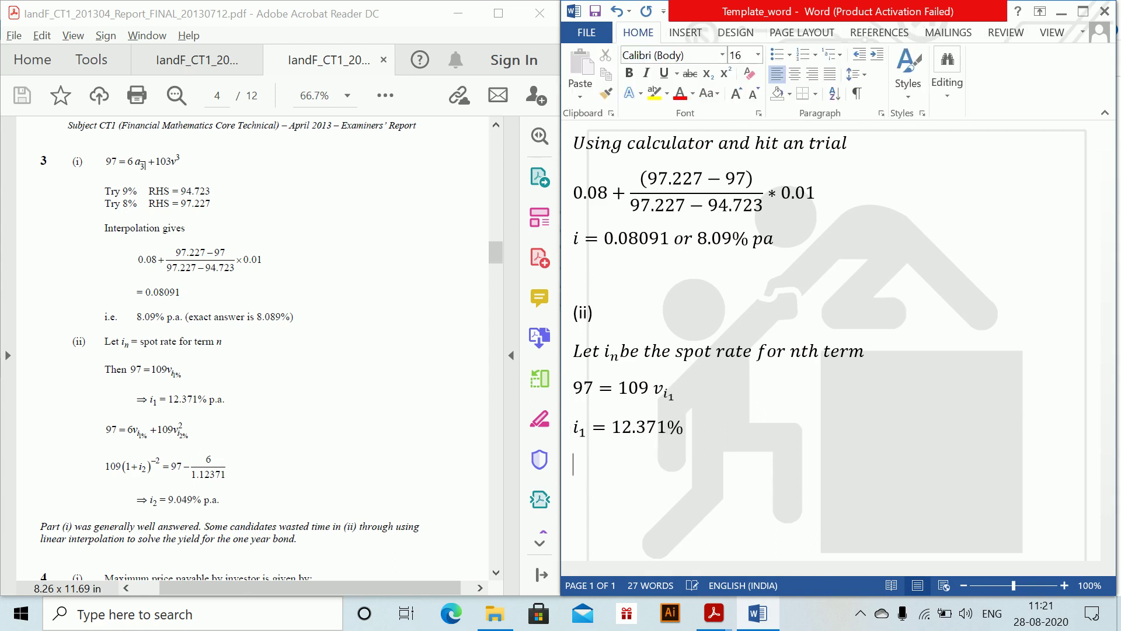
Add the equation 97 = 6v + 109v^2 below, with subscript i_1 on the first v and i_2 on the squared v.
key(alt+equal)
text(97)
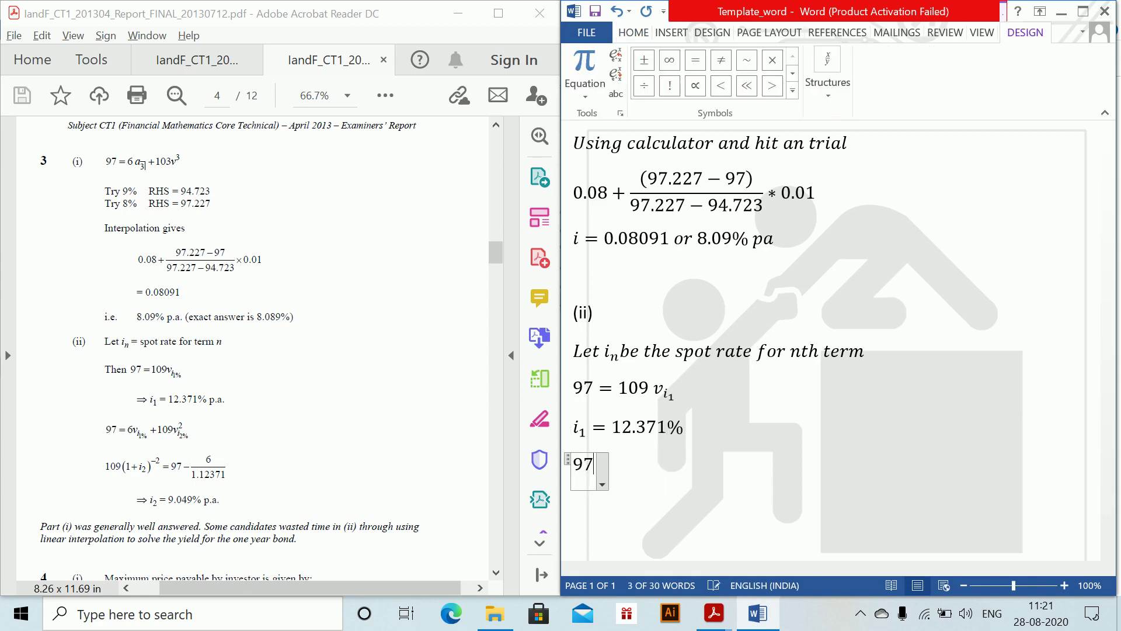
text( =6v)
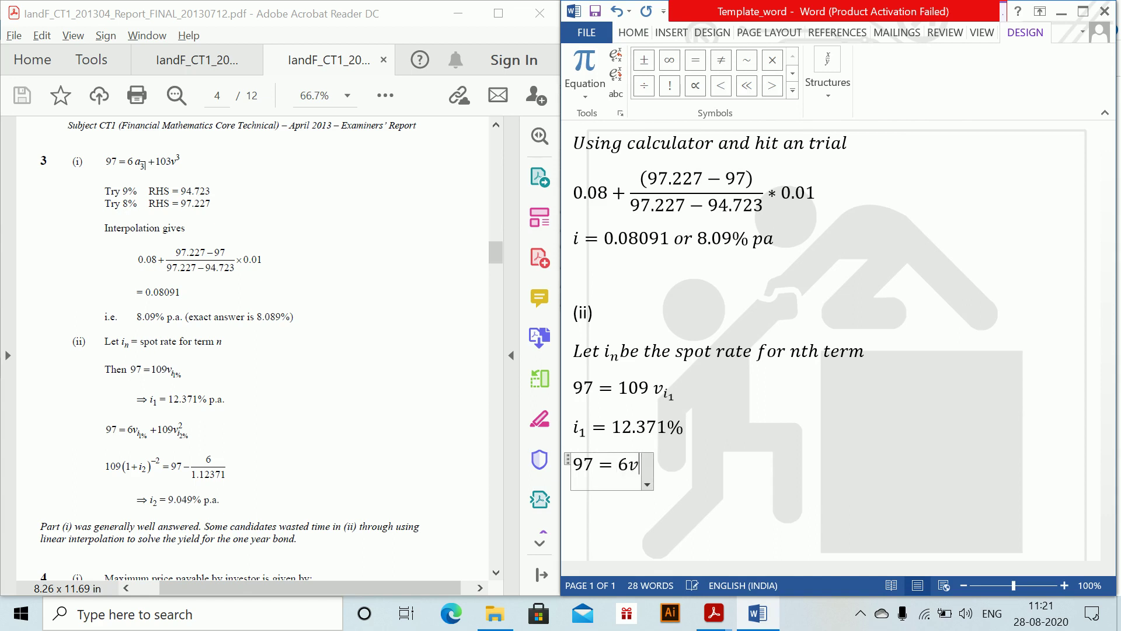
text(_(i_1)
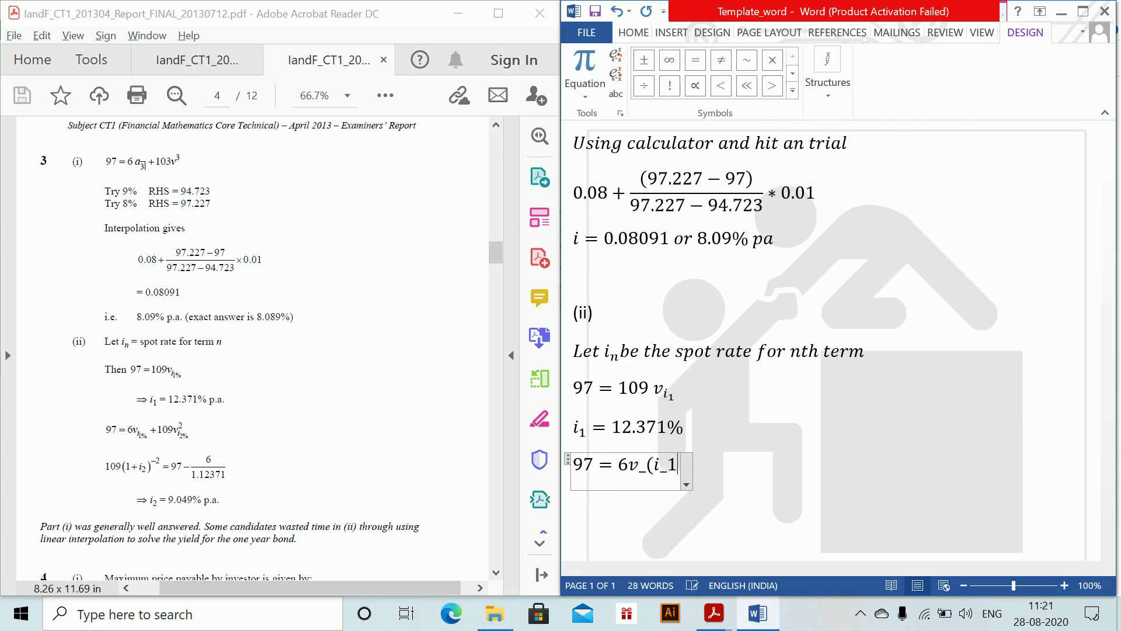
text() )
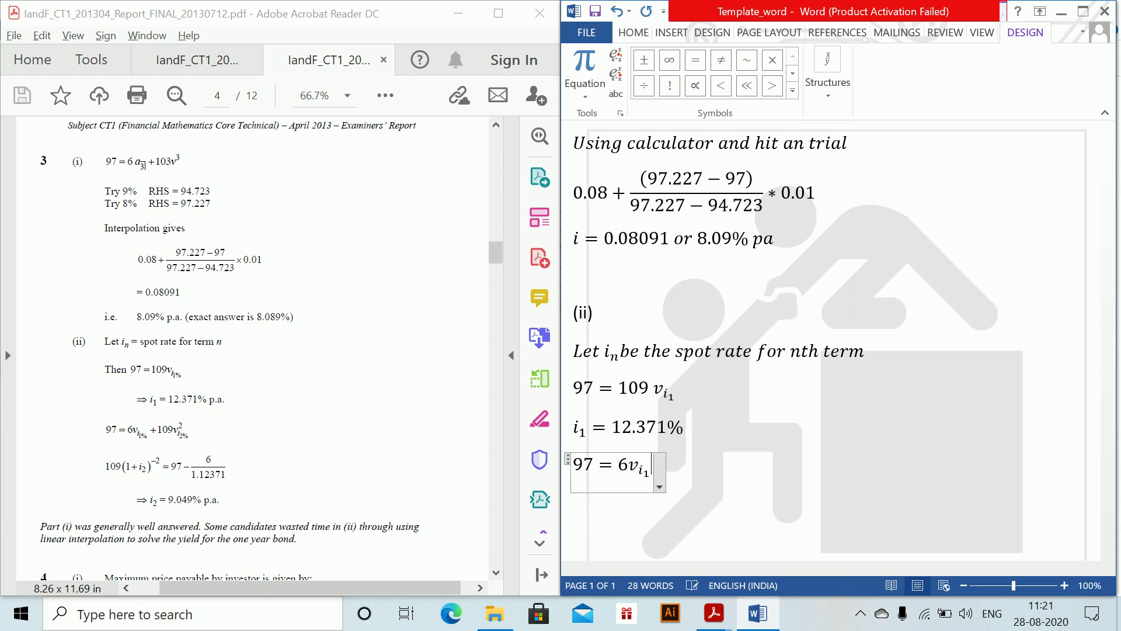
text(+109)
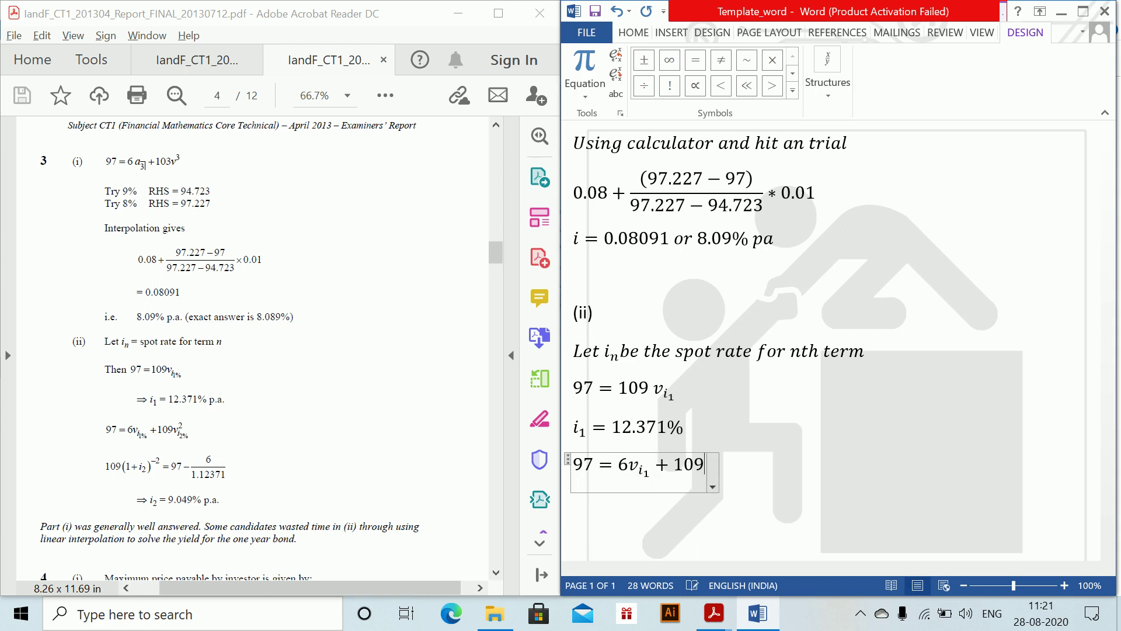
text(v^2 )
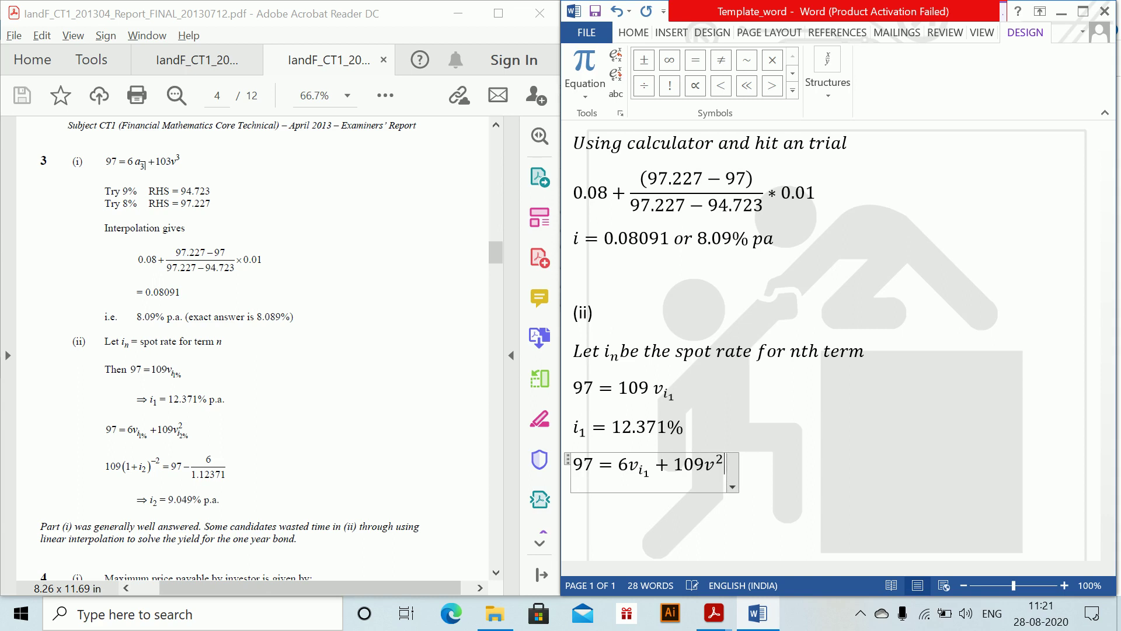
text(_(i_2)
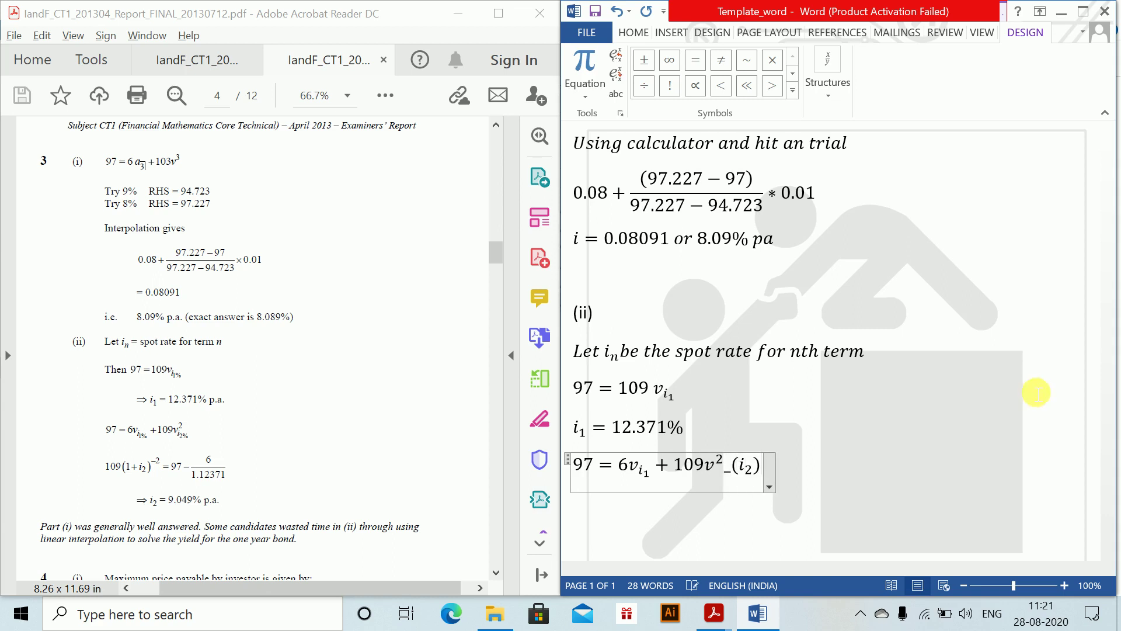
key(Return)
key(Tab)
text(a)
key(alt+equal)
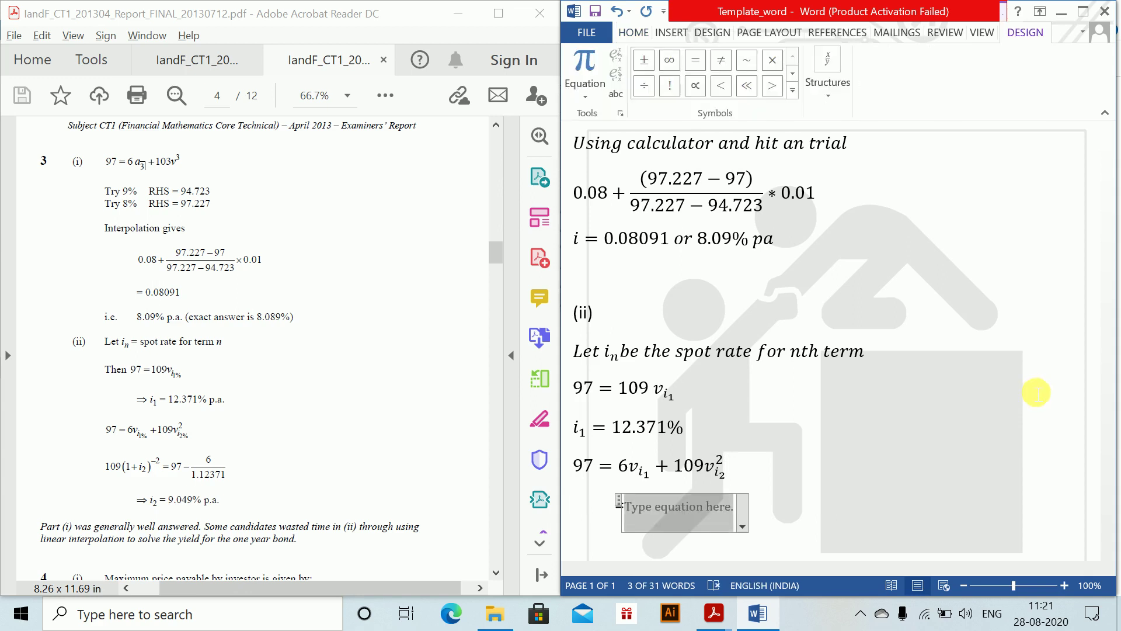
text(i_2 )
text(=)
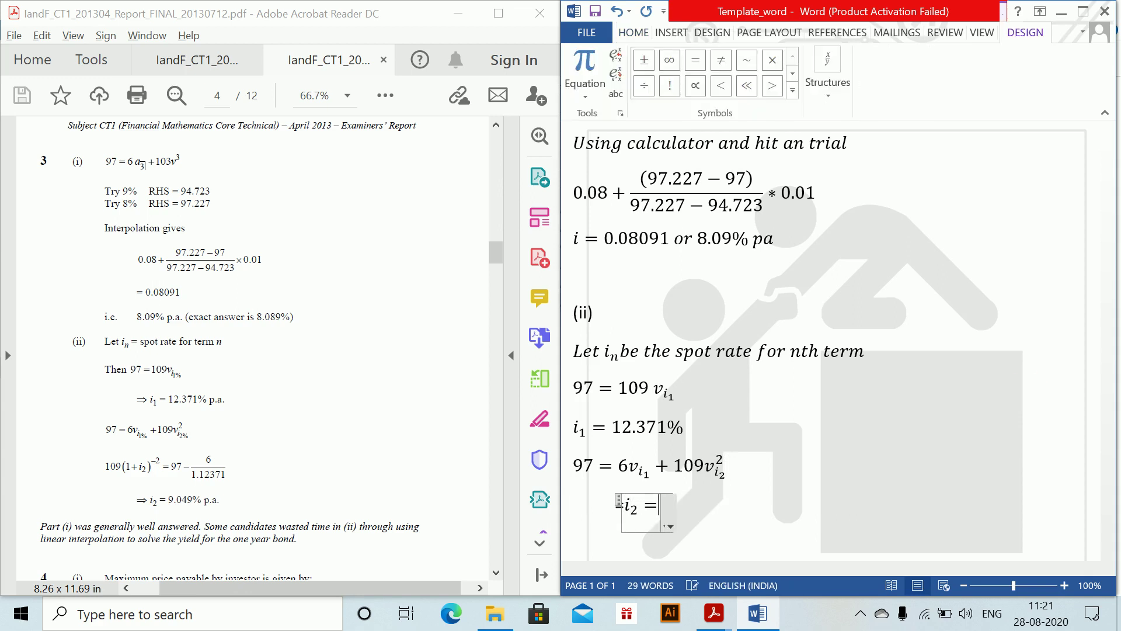
key(BackSpace)
key(BackSpace)
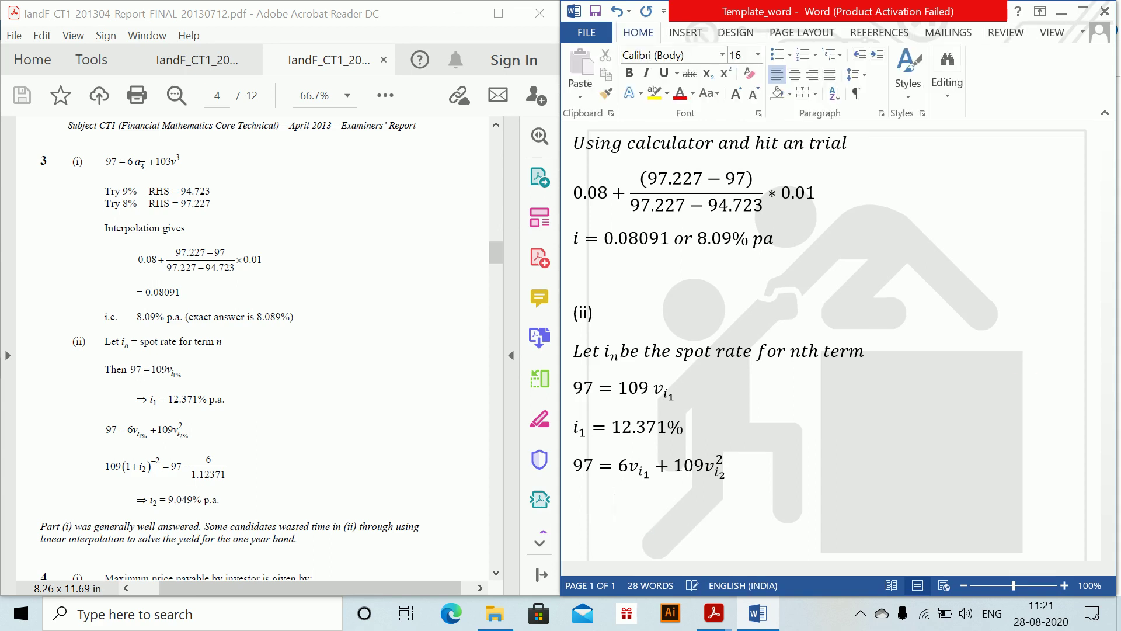
Insert the equation 109(1 + i_2)^(-2) = 97 − 6/1.12371 on the next line, set with a built-up fraction.
key(alt+equal)
text(109)
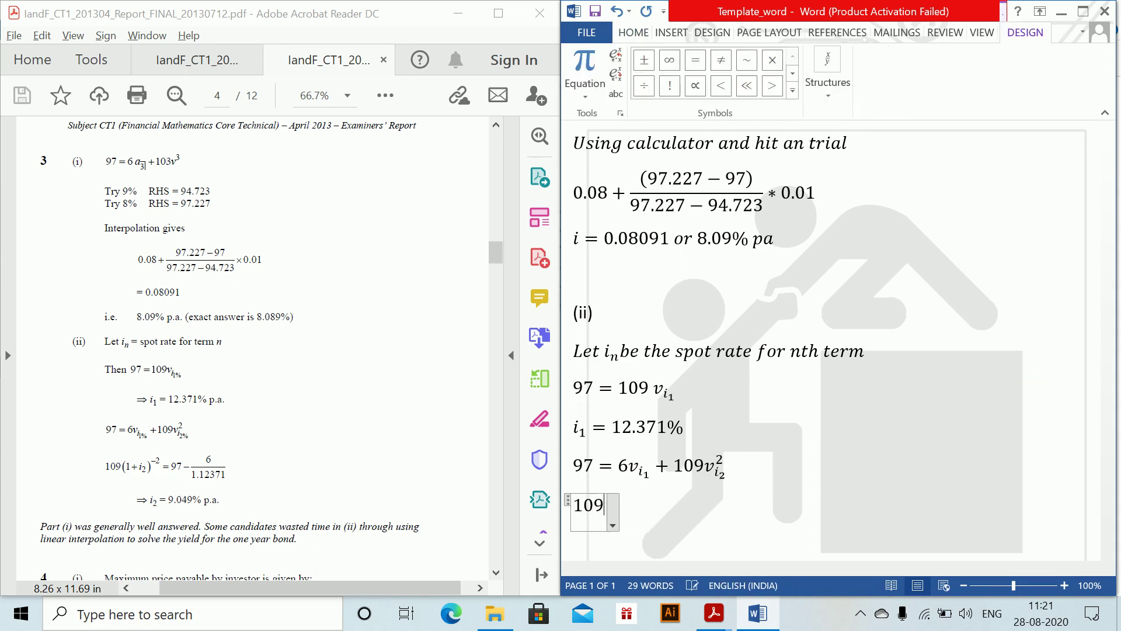
text((1+i_2 )
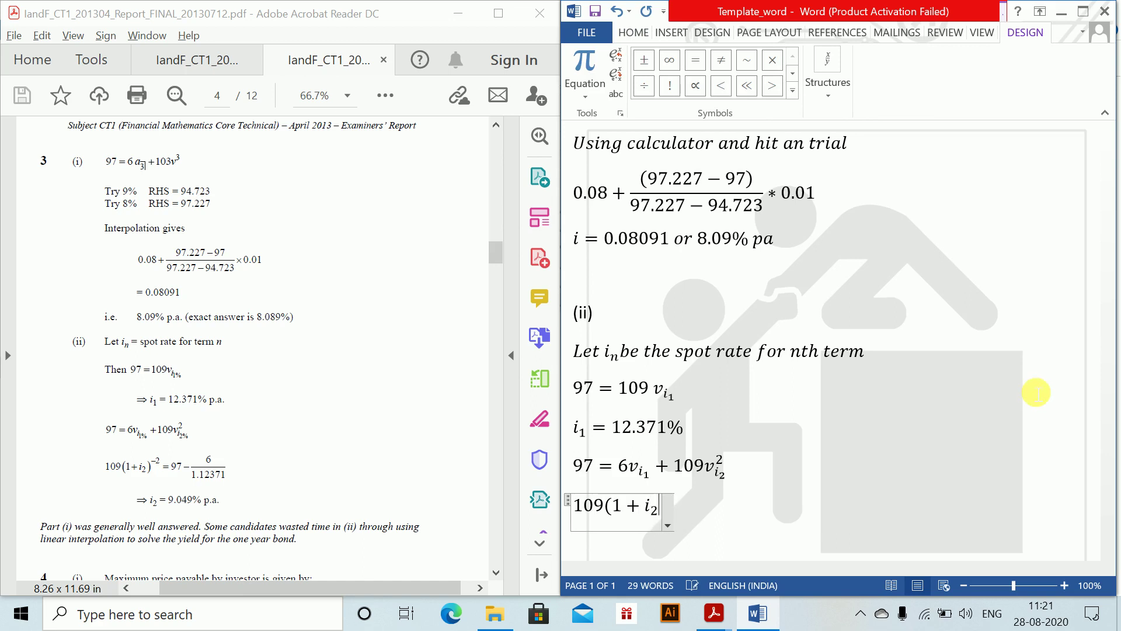
text())
text(^(-2))
text( = 9)
text(7-6)
text(/1)
text(.12371)
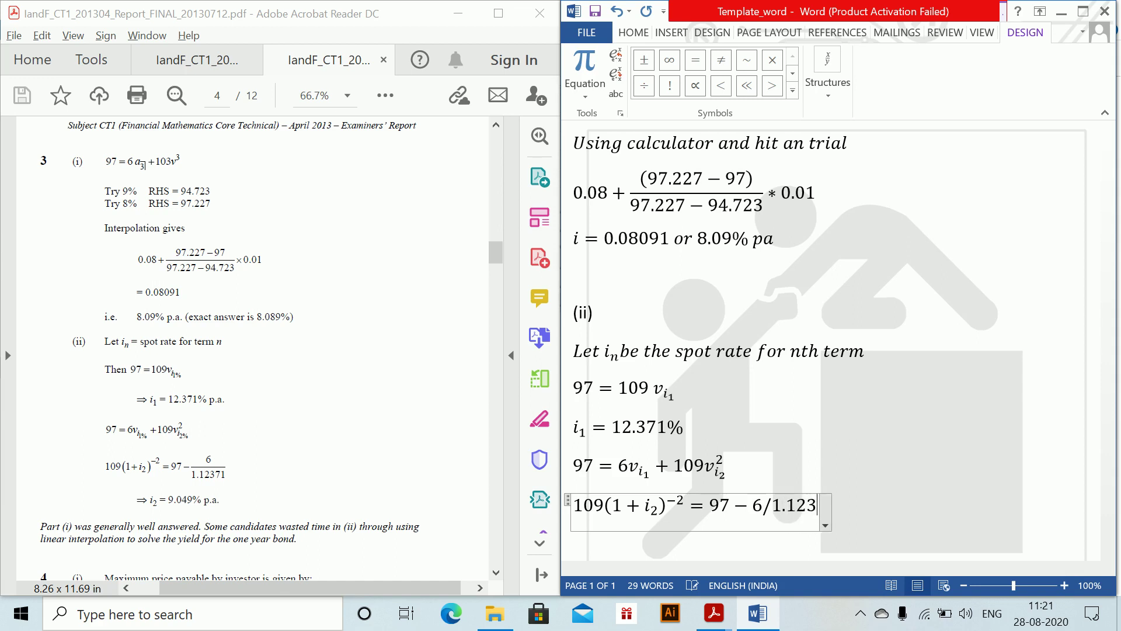
key(space)
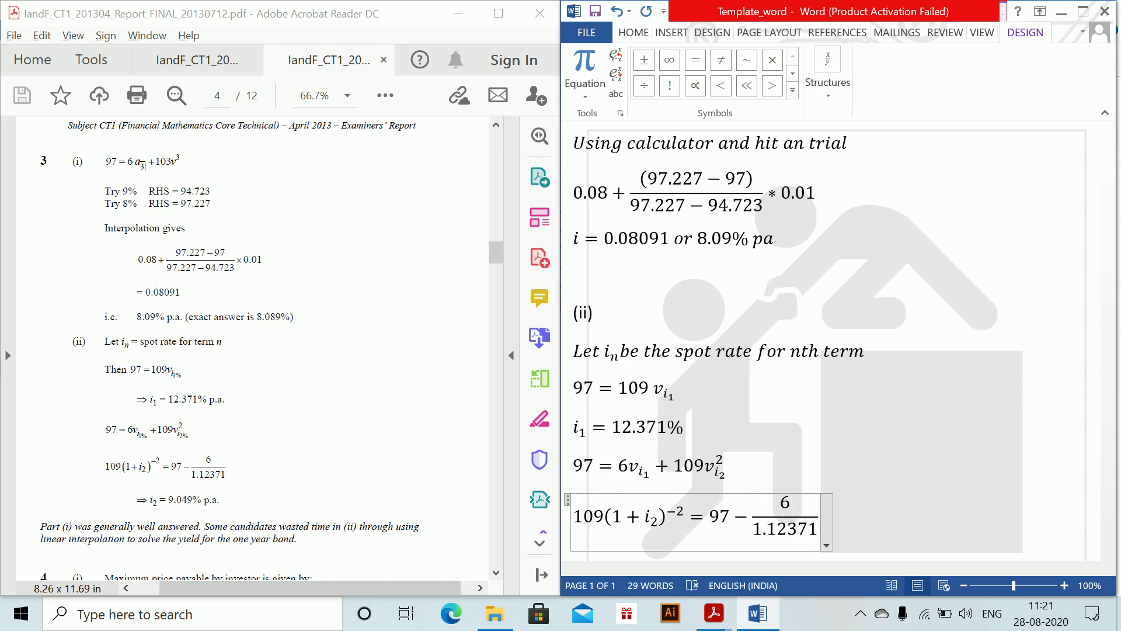
key(Return)
Add the result i_2 = 9.049% as a new equation and leave blank lines below it.
key(alt+equal)
text(i)
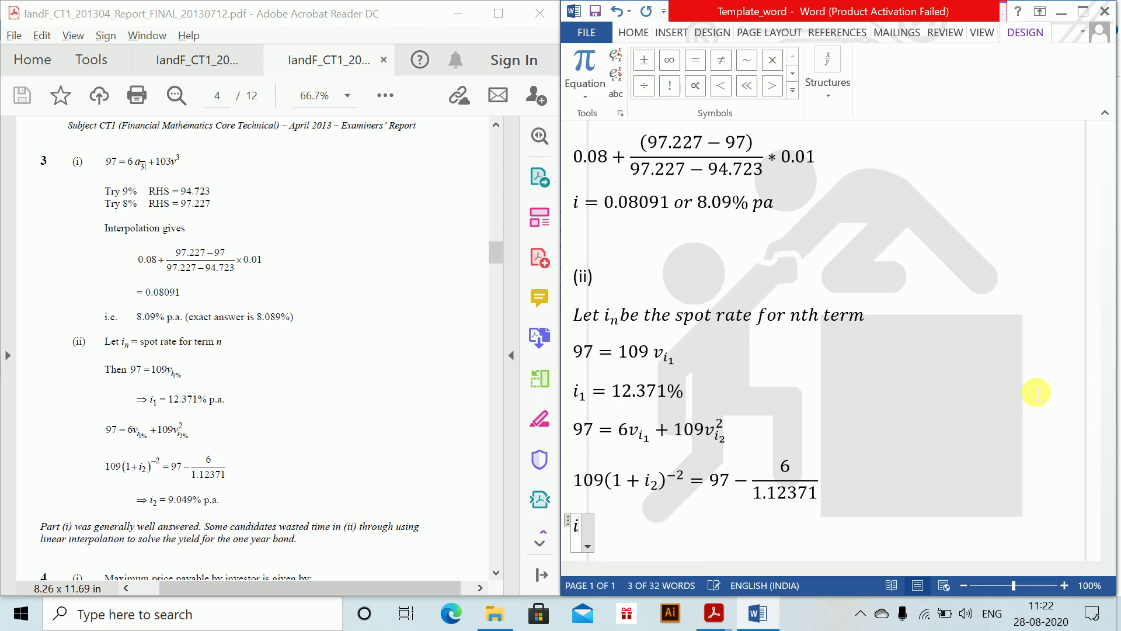
text(_2 = 9.)
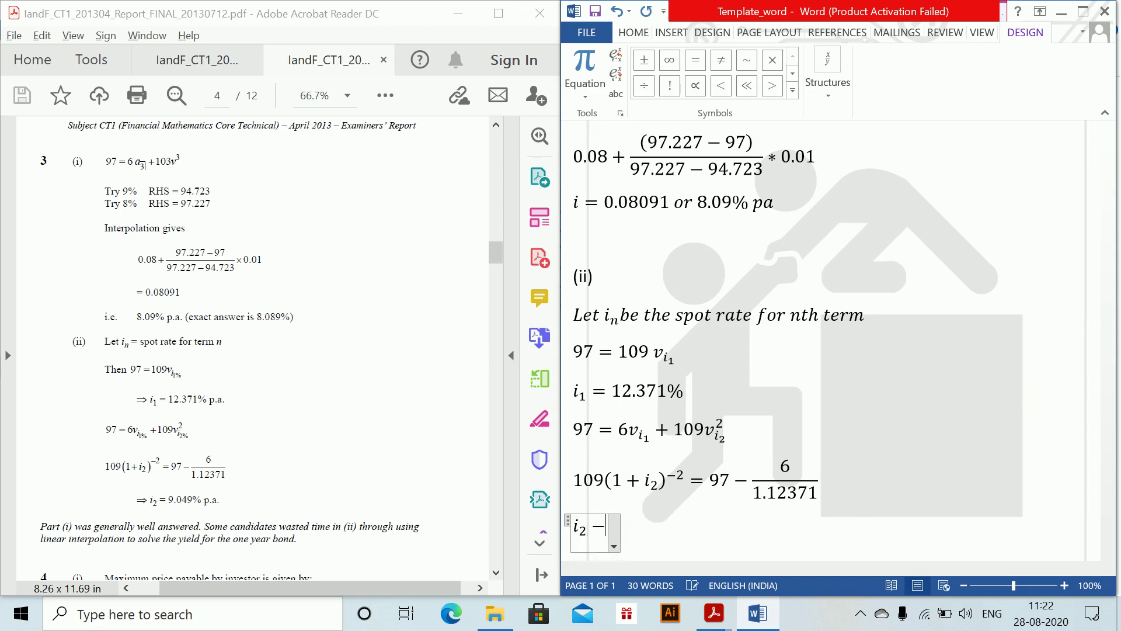
text(049%)
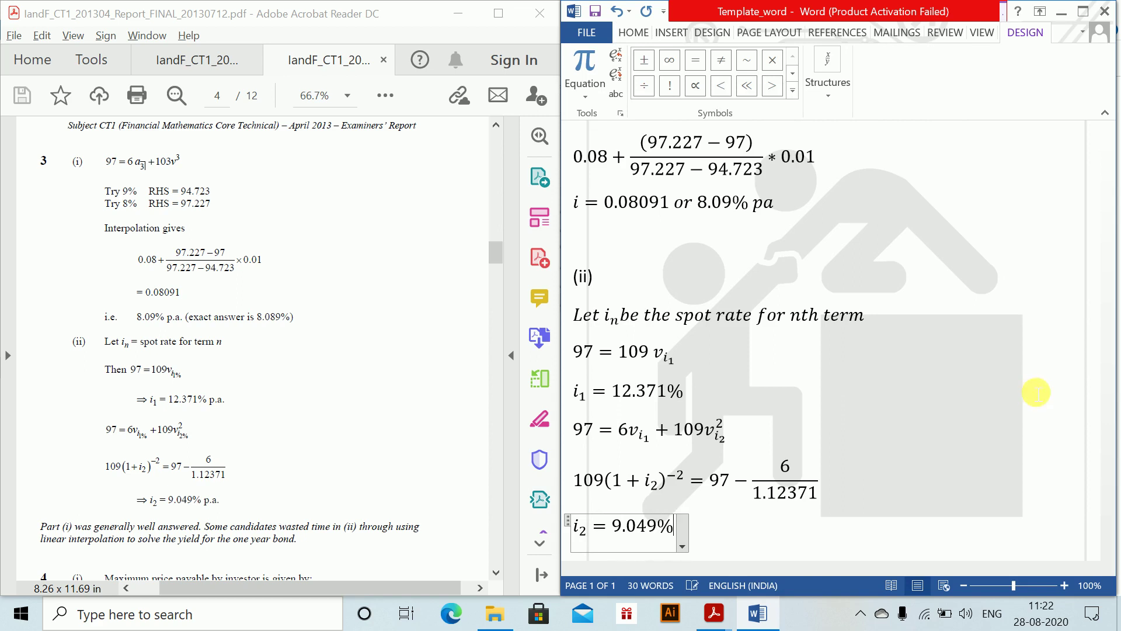
key(Return)
key(Return)
key(Return)
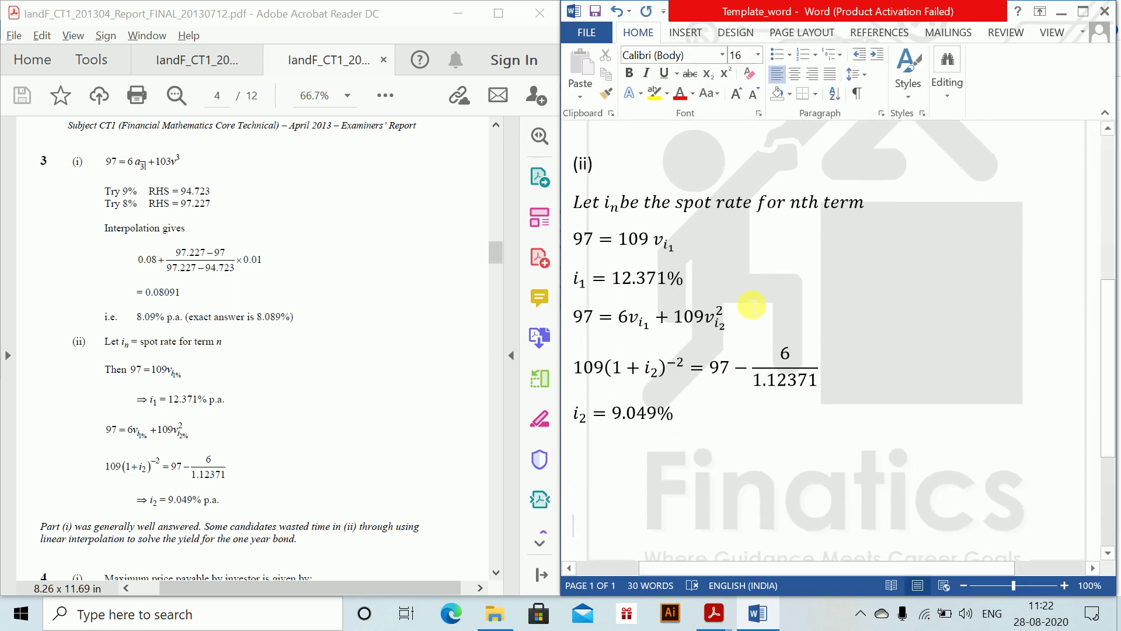
Switch to Acrobat Reader and look up question 7 on Redington's immunisation in the exam paper and its solution in the examiners' report.
click(341, 301)
scroll(341, 302, down, 5)
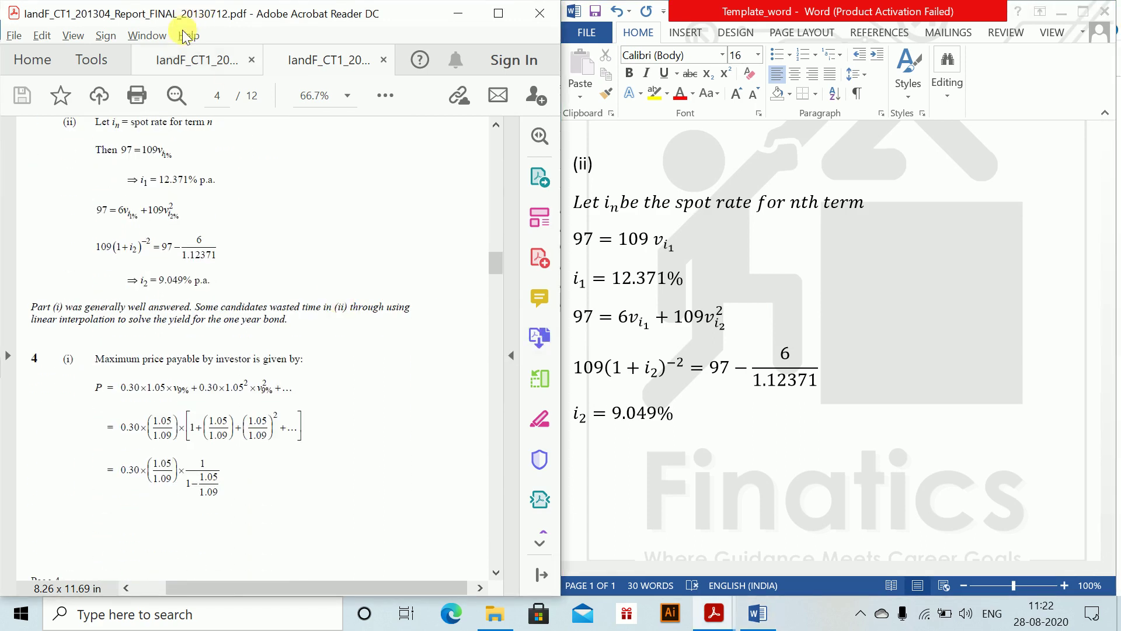
click(180, 61)
scroll(180, 61, down, 15)
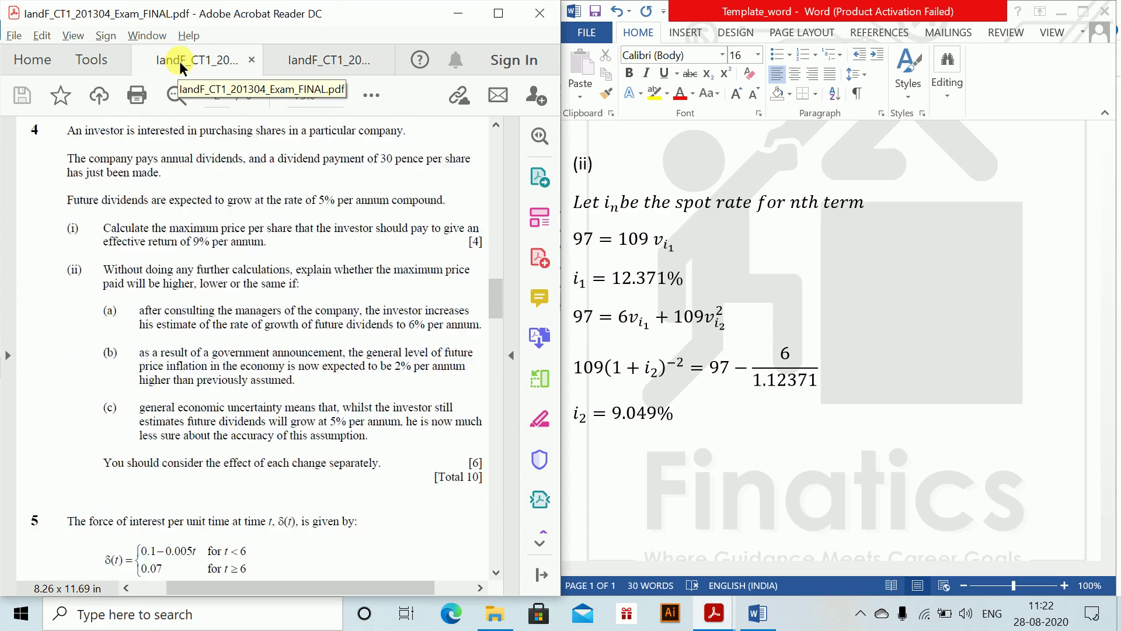
scroll(180, 61, down, 5)
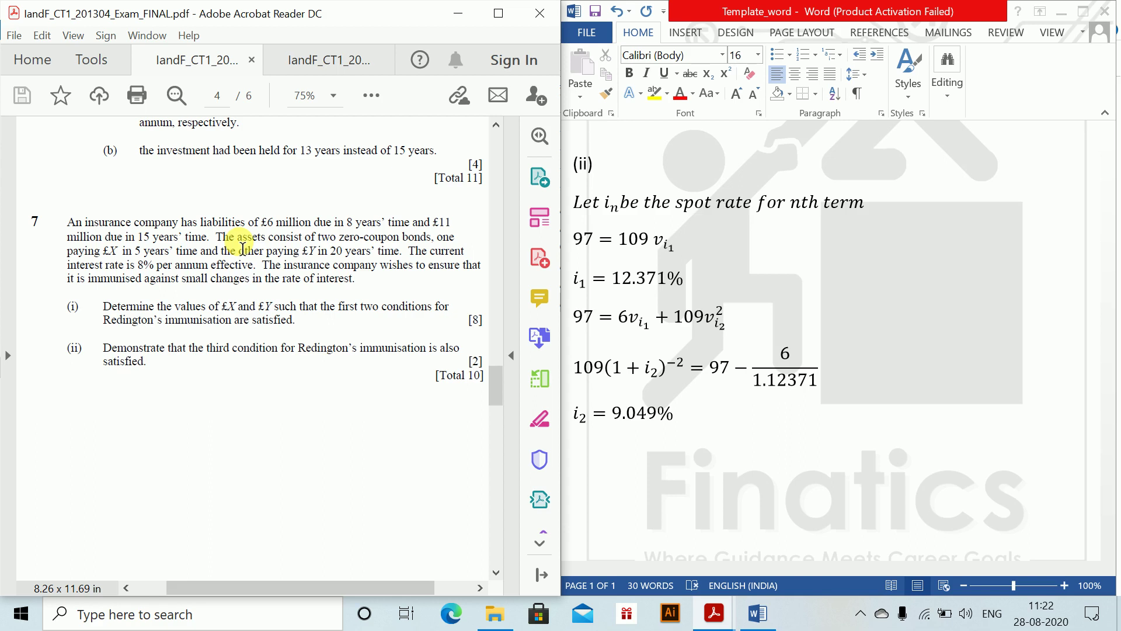
click(299, 65)
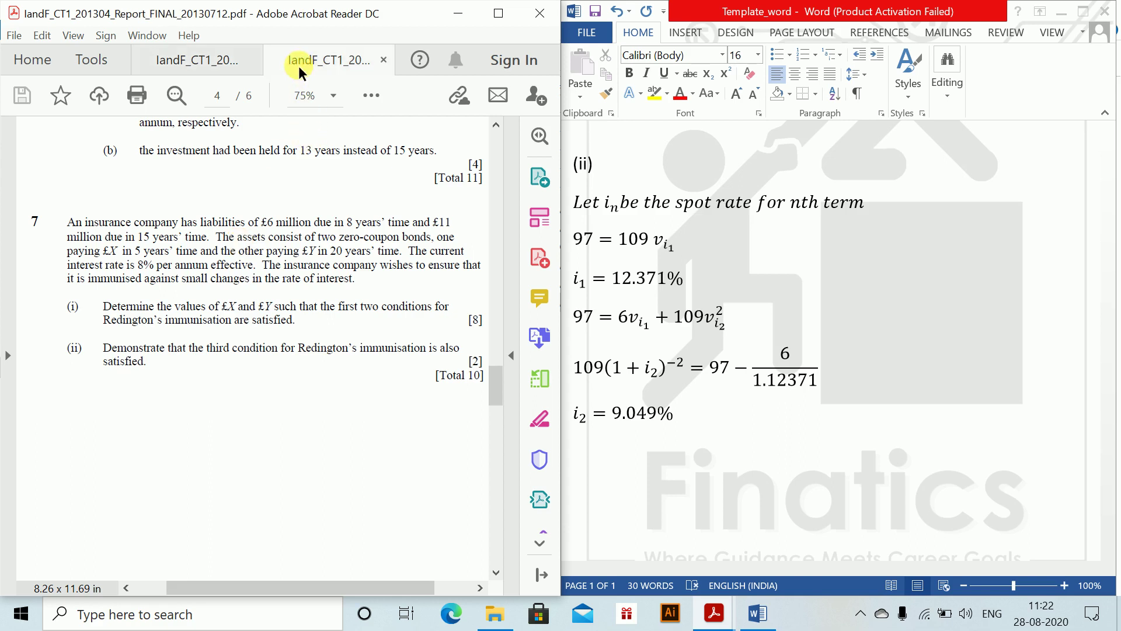
scroll(348, 461, down, 1)
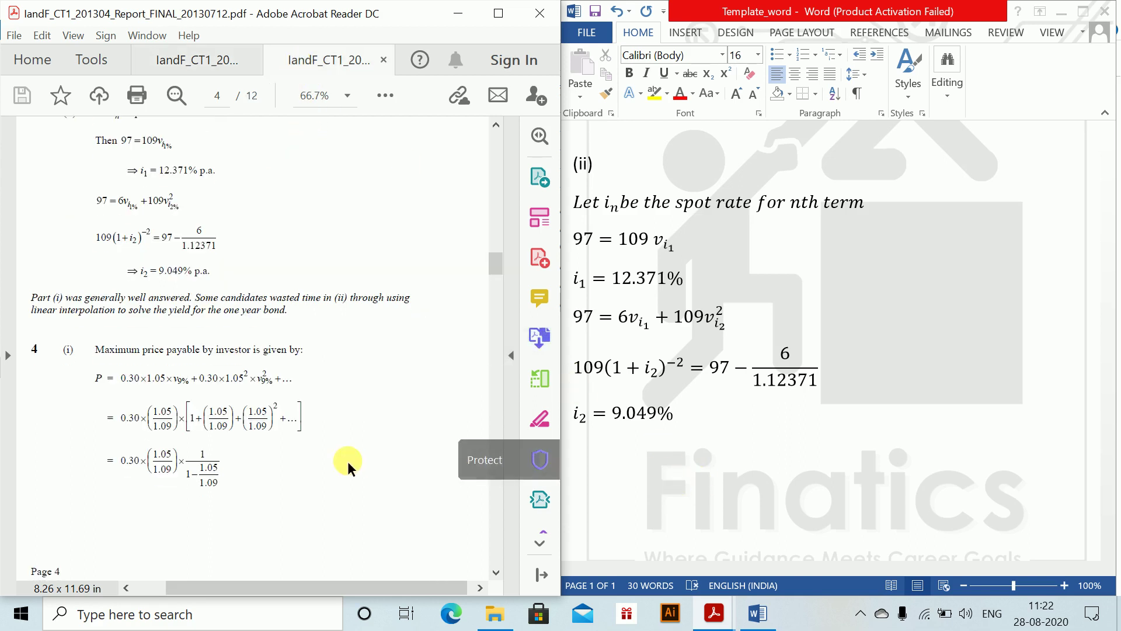
scroll(348, 460, down, 15)
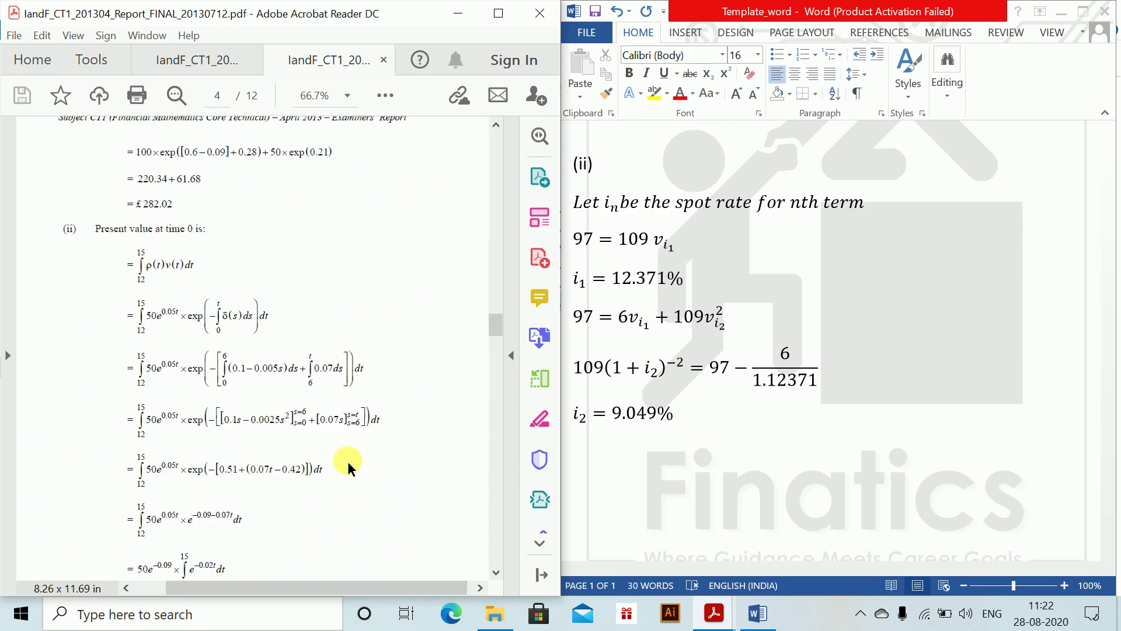
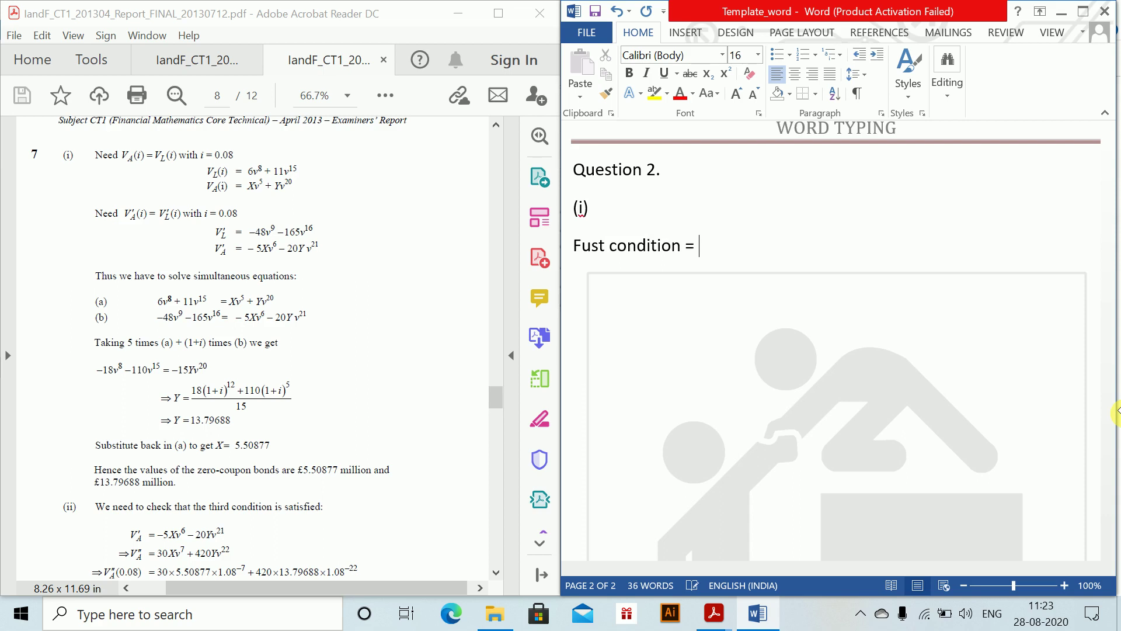
Complete the condition line under part (i) of Question 2 in Word with a colon and "PV(assets) = Pv(liabilities)".
text(PV(assets)
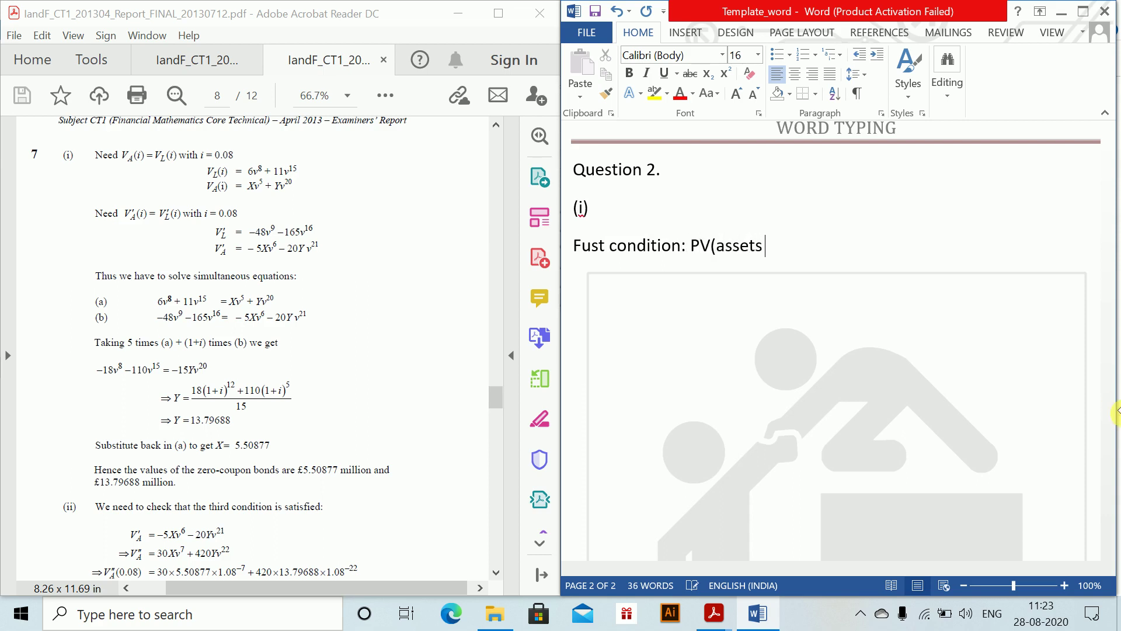
text() -)
key(BackSpace)
key(BackSpace)
text(= Pv(liabilities))
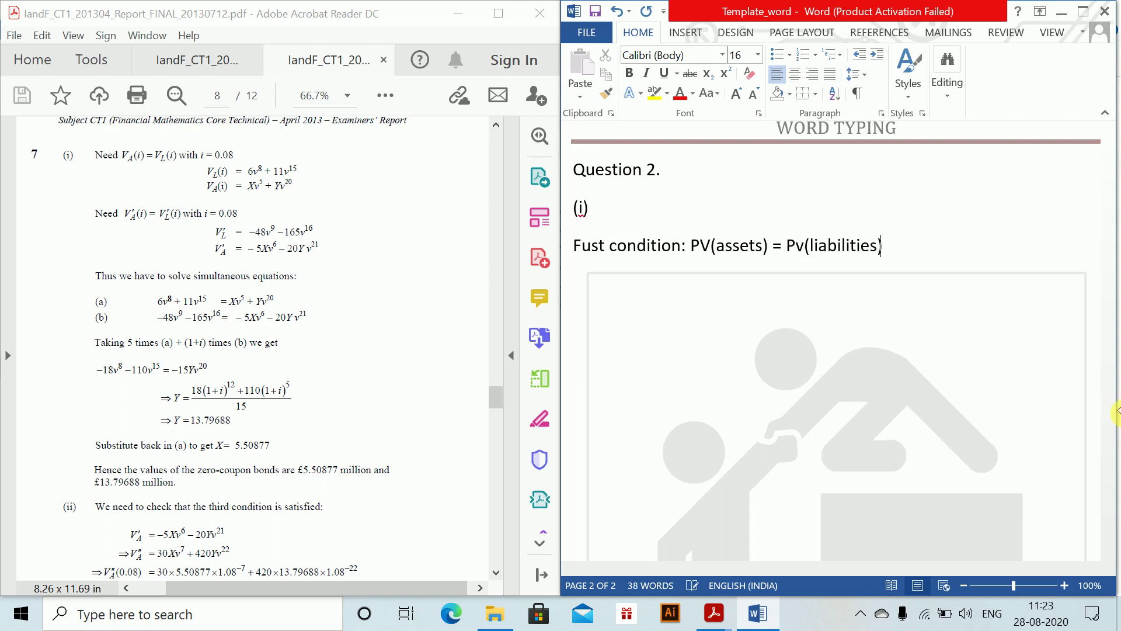
Insert the equation PV_A = Xv^5 + Yv^20 on a new line below the first condition, with A as subscript.
key(Return)
key(alt+equal)
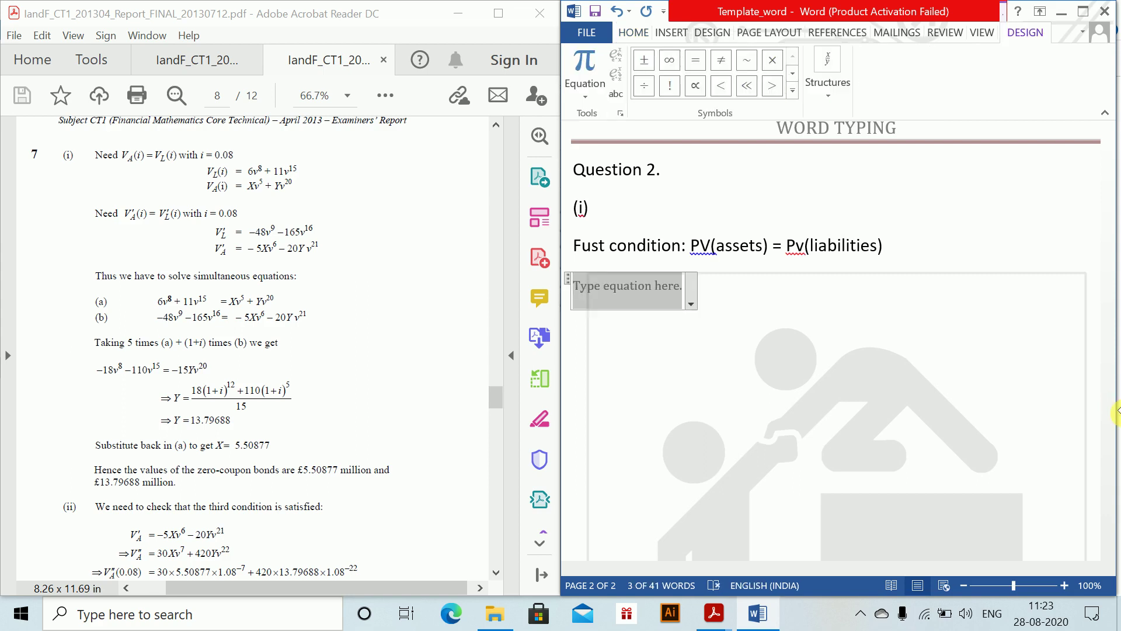
text(V)
text(_A)
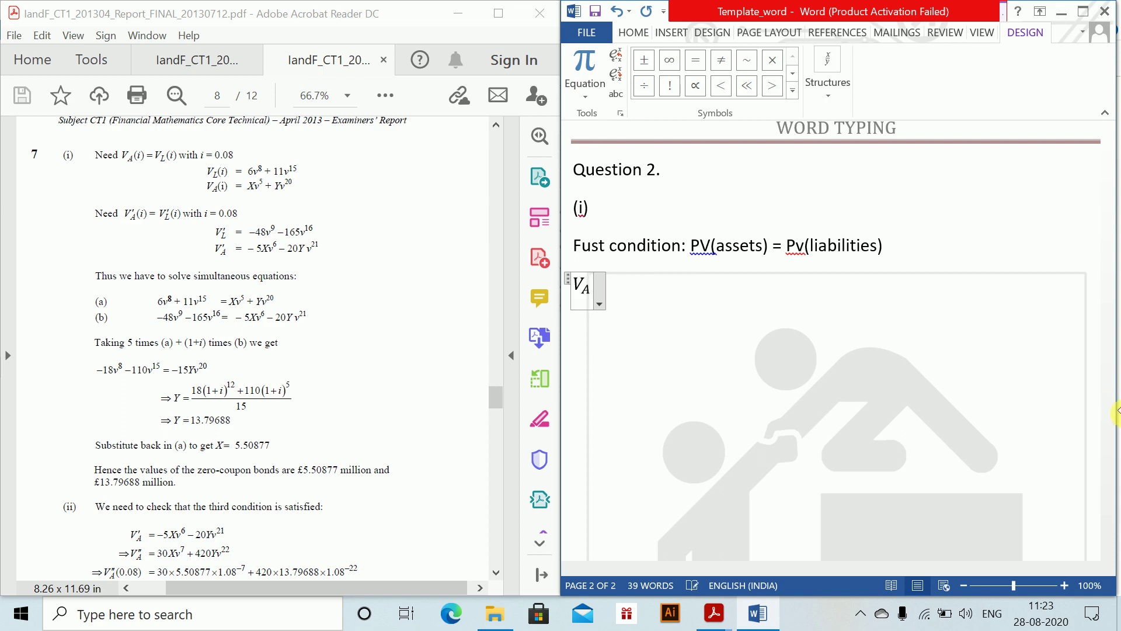
key(Left)
key(Left)
text(P)
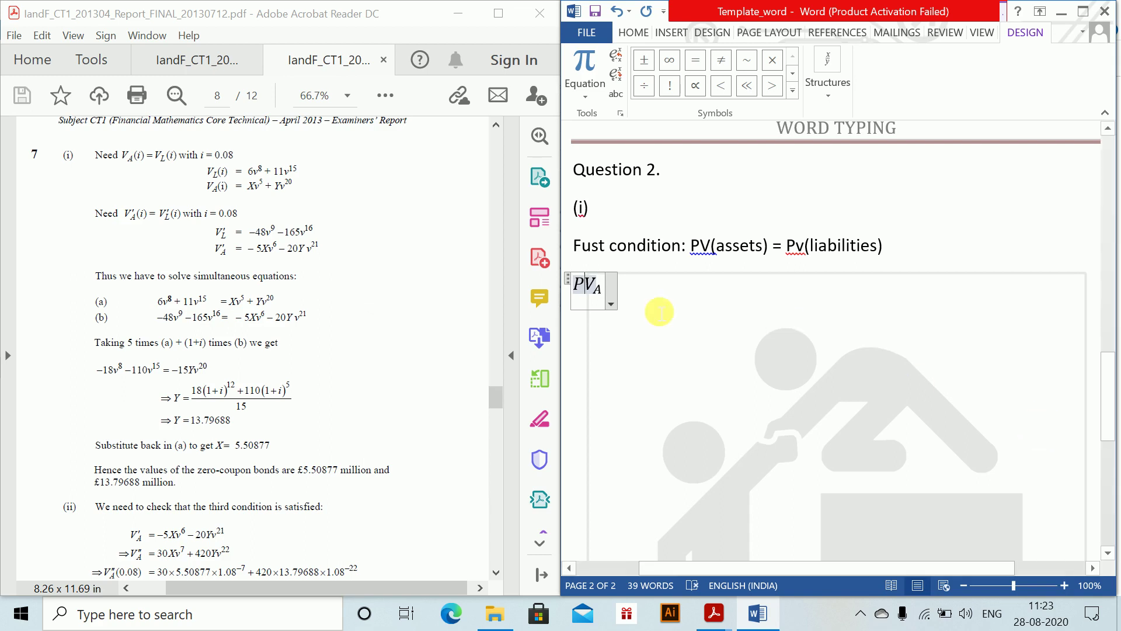
key(Right)
key(Right)
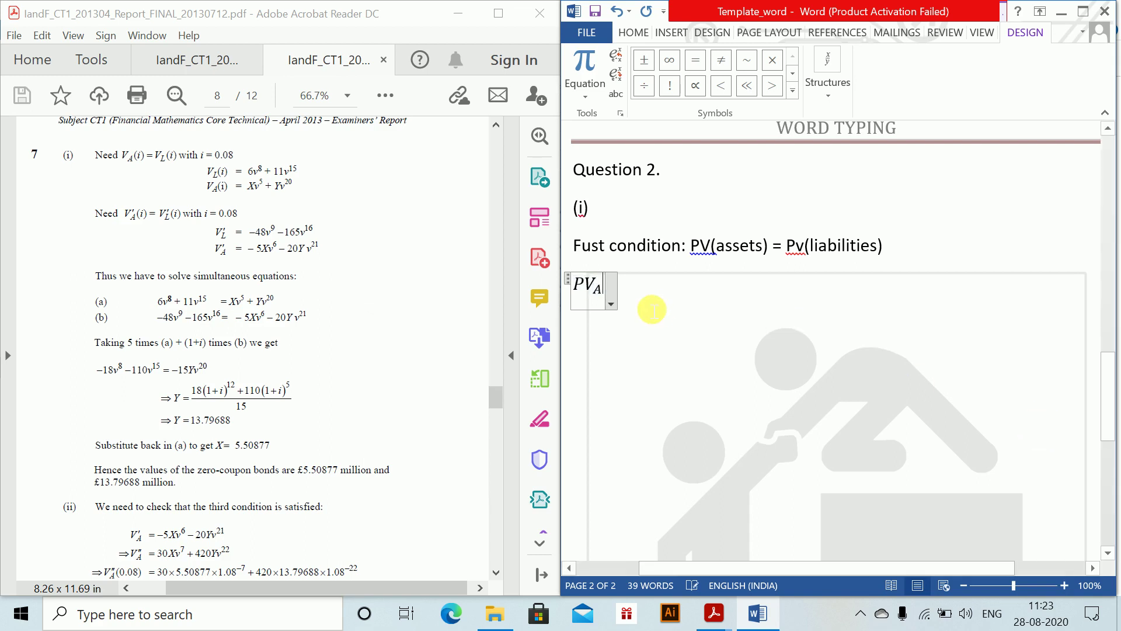
text(=Xv^)
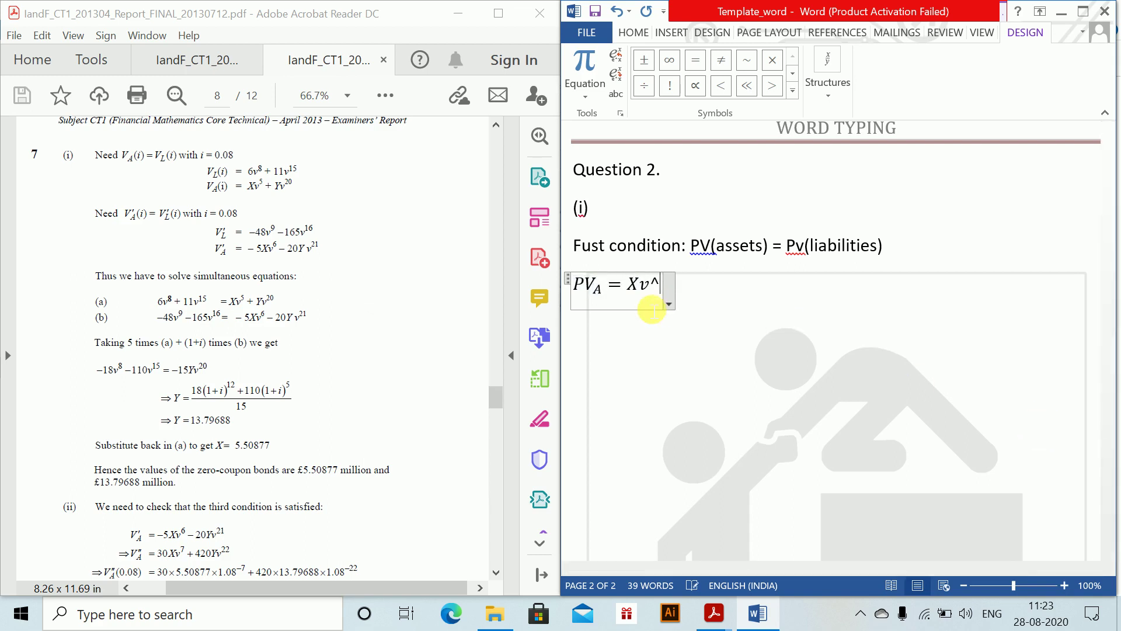
text(5 +Yv^)
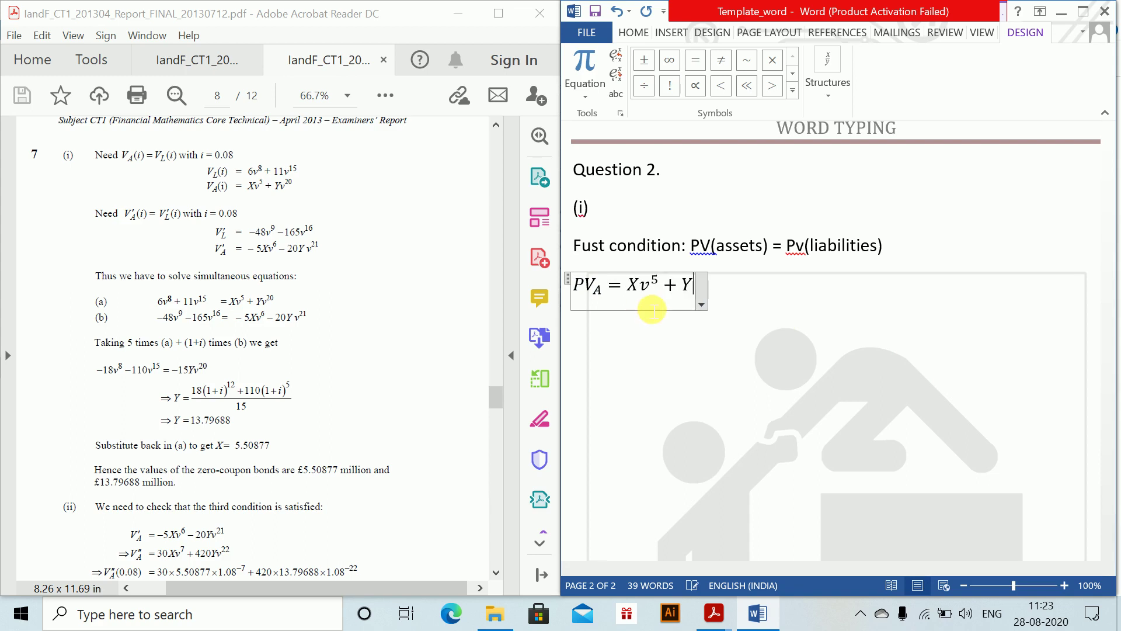
text(20)
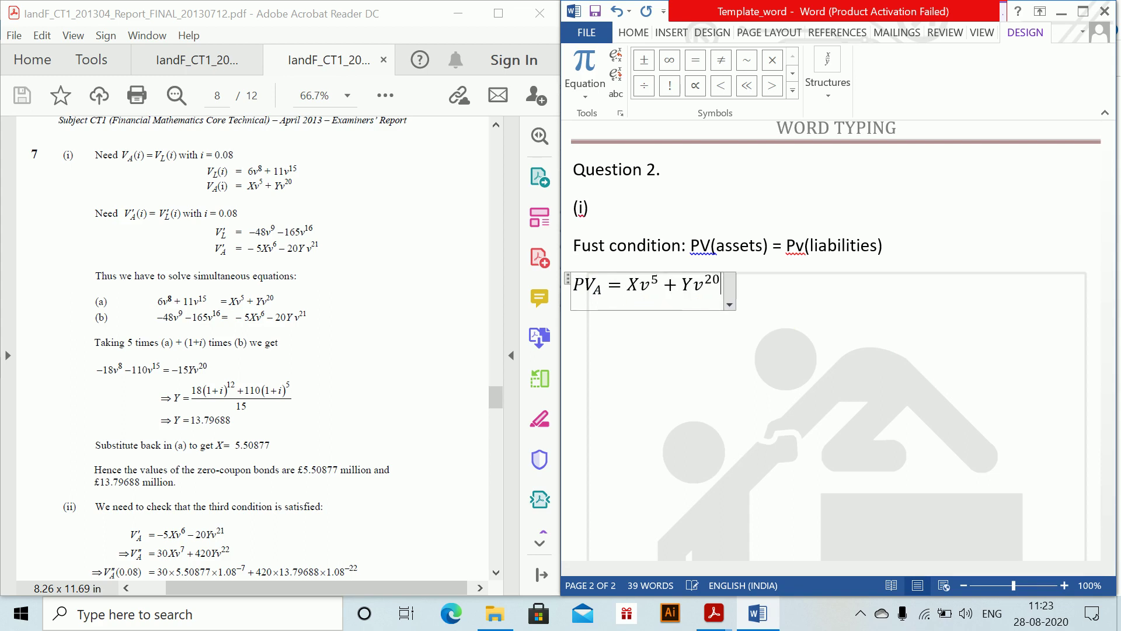
Add a new equation below for the liabilities: PV_L = 6V^8 + 11v^15, with L as subscript.
click(651, 310)
key(alt+equal)
text(PV)
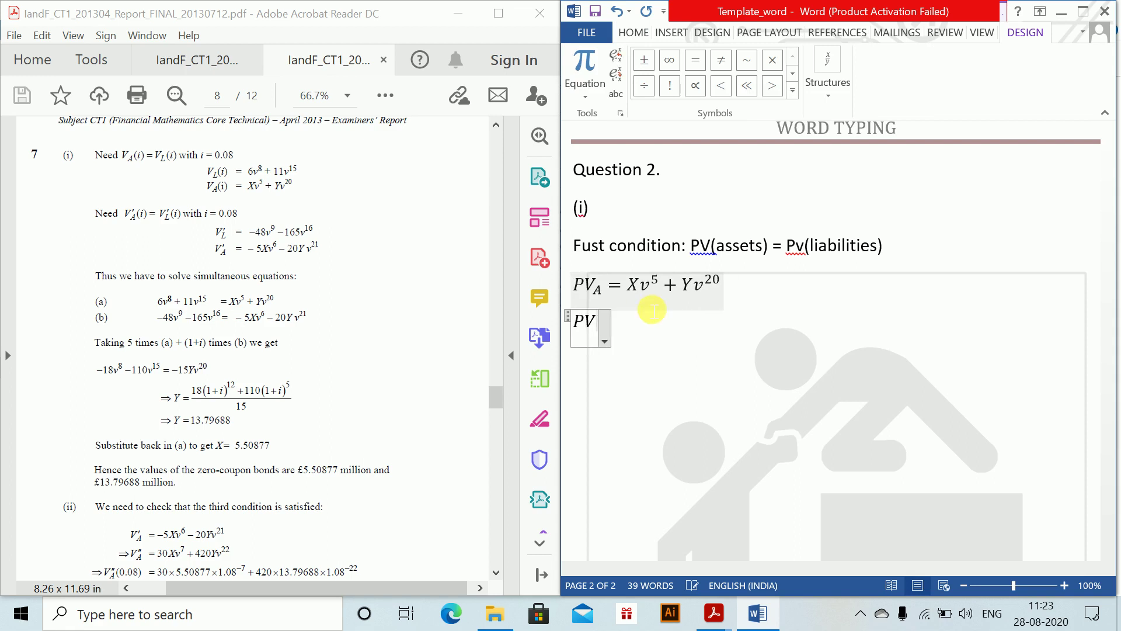
text(_L =)
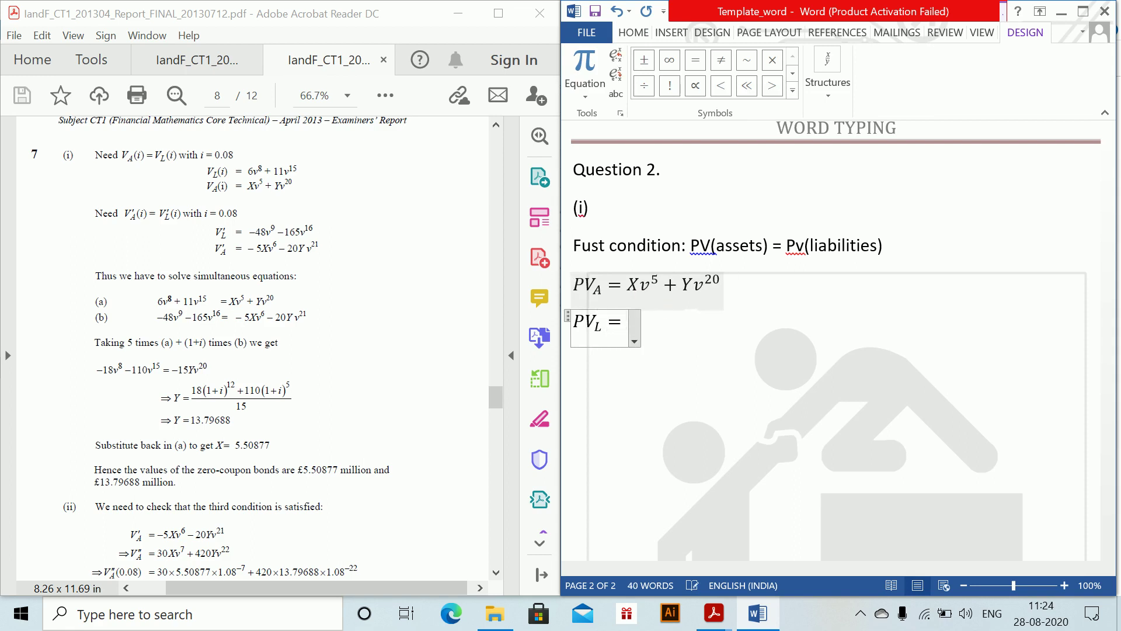
text( 6V^)
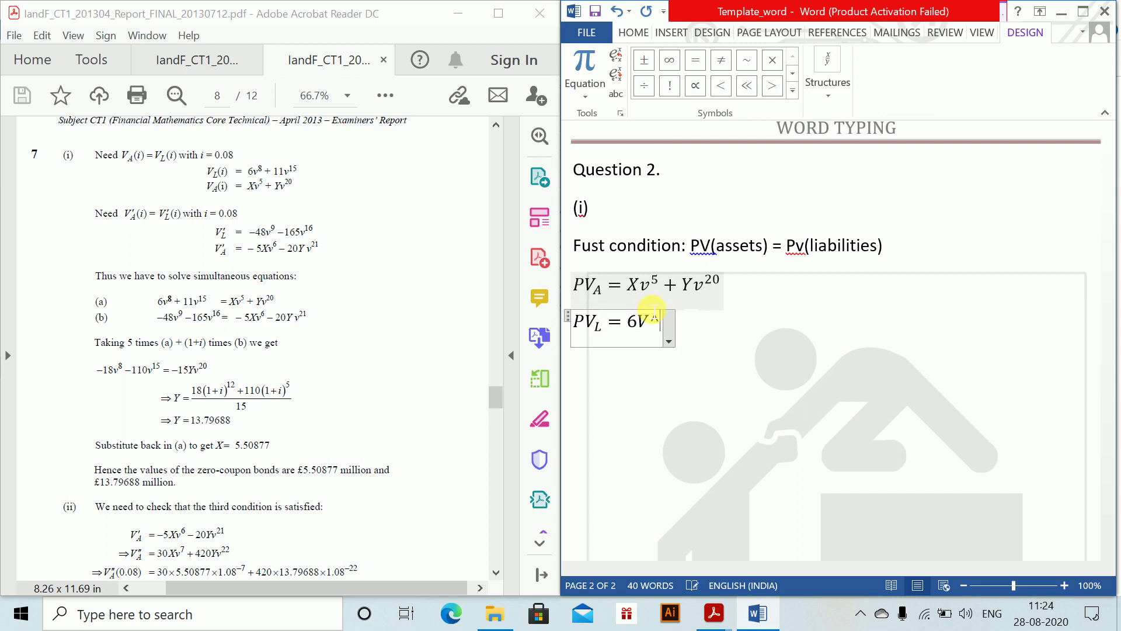
text(8 + 11)
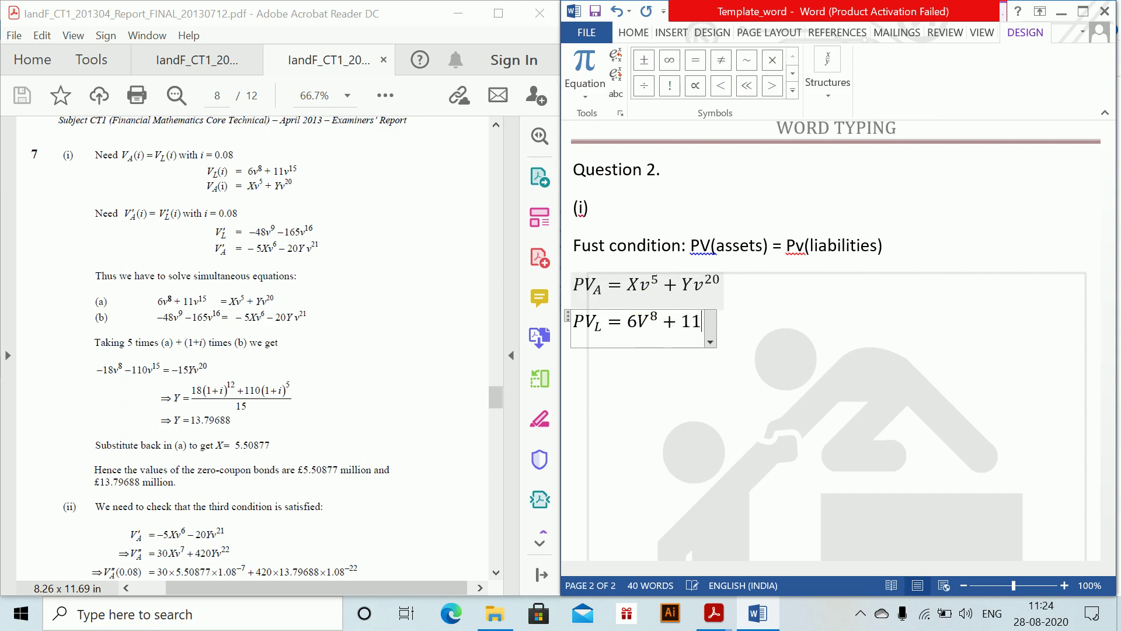
text(V615)
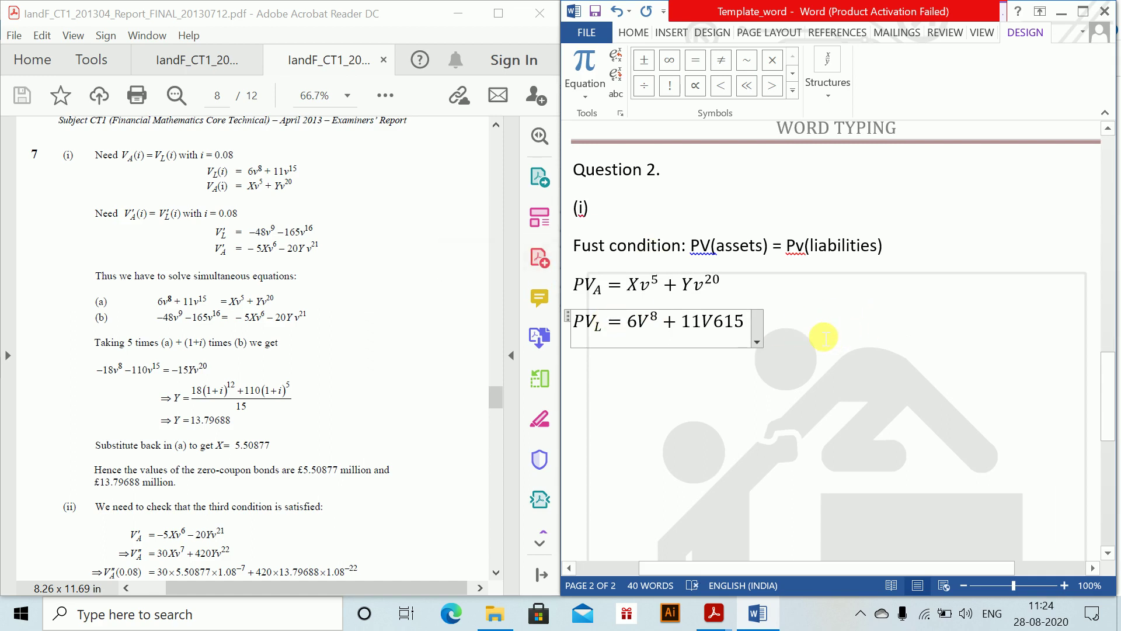
key(BackSpace)
key(BackSpace)
key(BackSpace)
key(BackSpace)
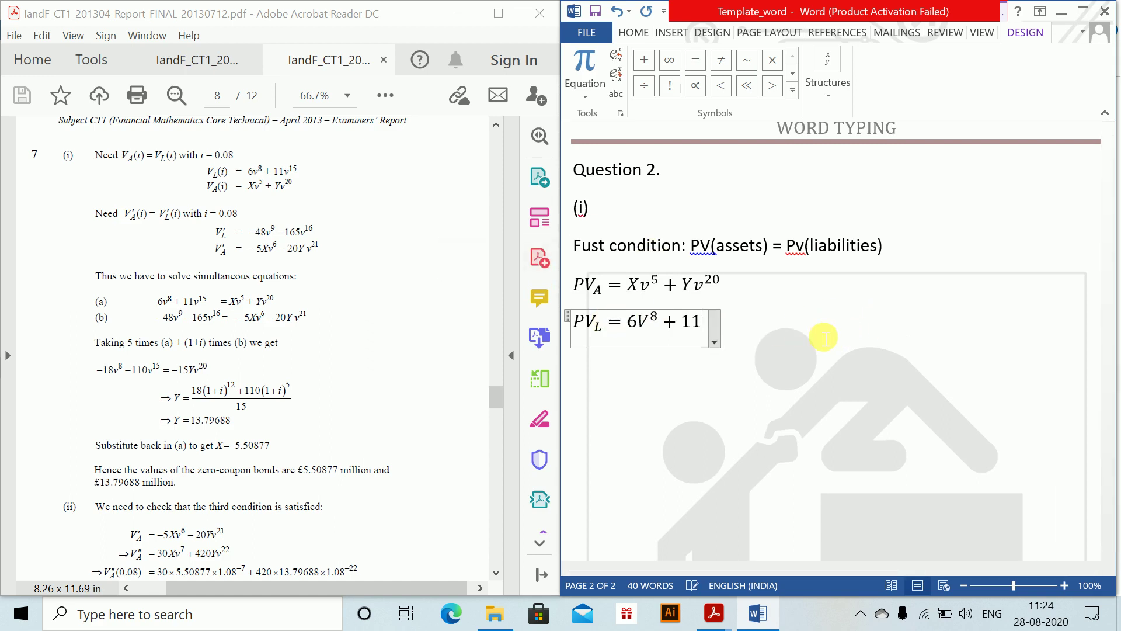
text(v^15)
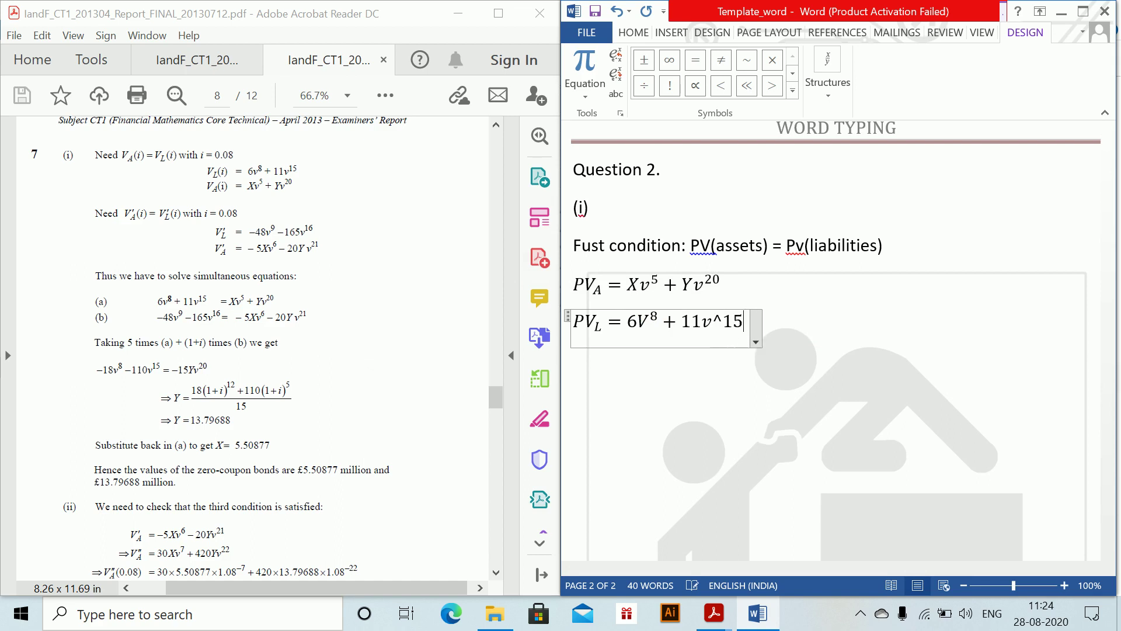
Change the capital V in the first term of the PV_L equation to lowercase v and start a new line below it.
key(Left)
key(Left)
key(Left)
key(Left)
key(Left)
key(Left)
key(Left)
key(Left)
key(Left)
key(Left)
key(Left)
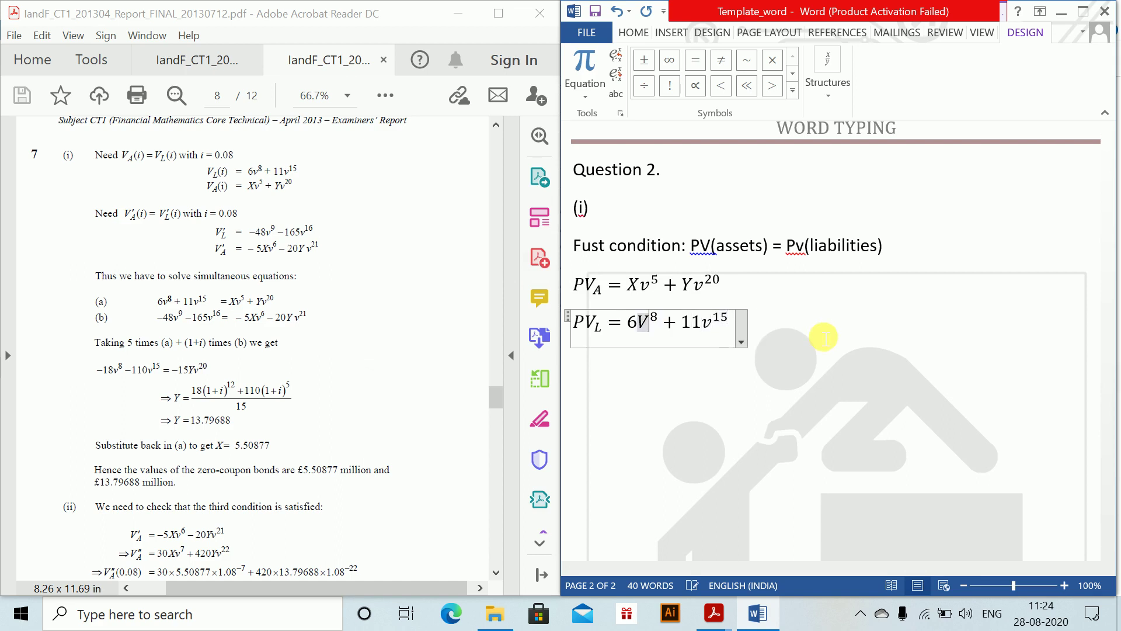
key(BackSpace)
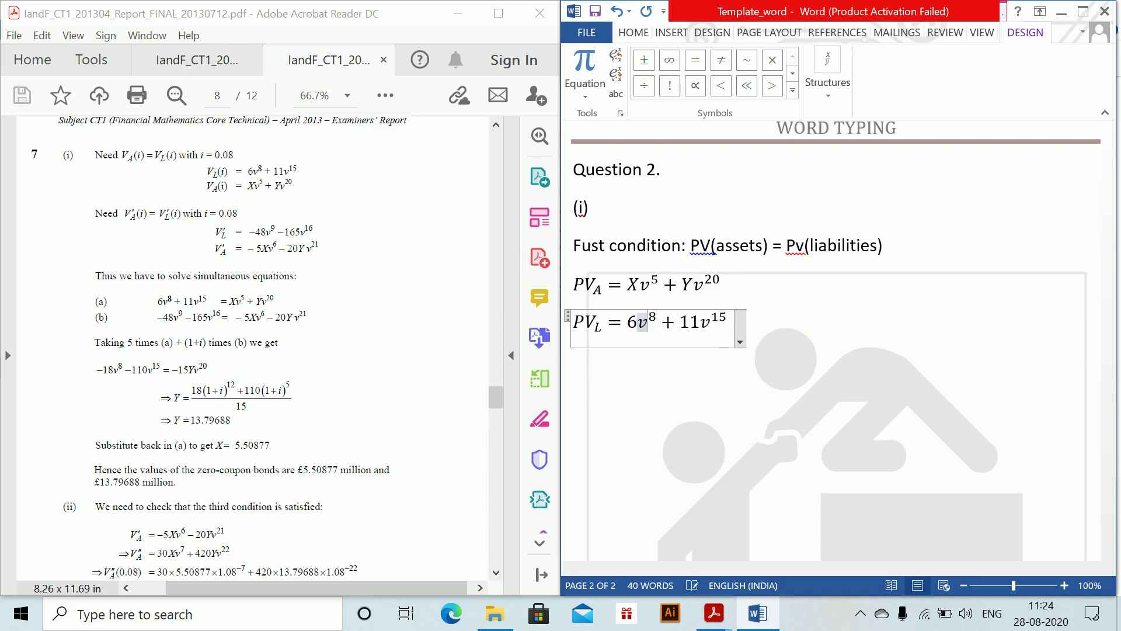
text(v)
click(864, 331)
key(Return)
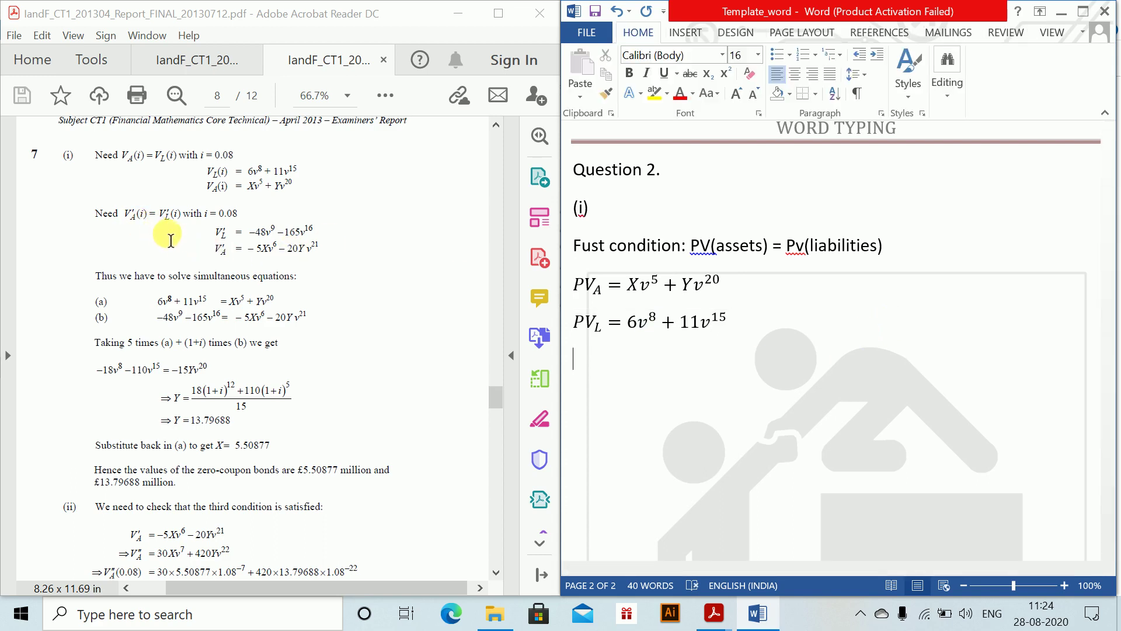
Correct the misspelled word "Fust" to "First" in the first condition line.
click(590, 245)
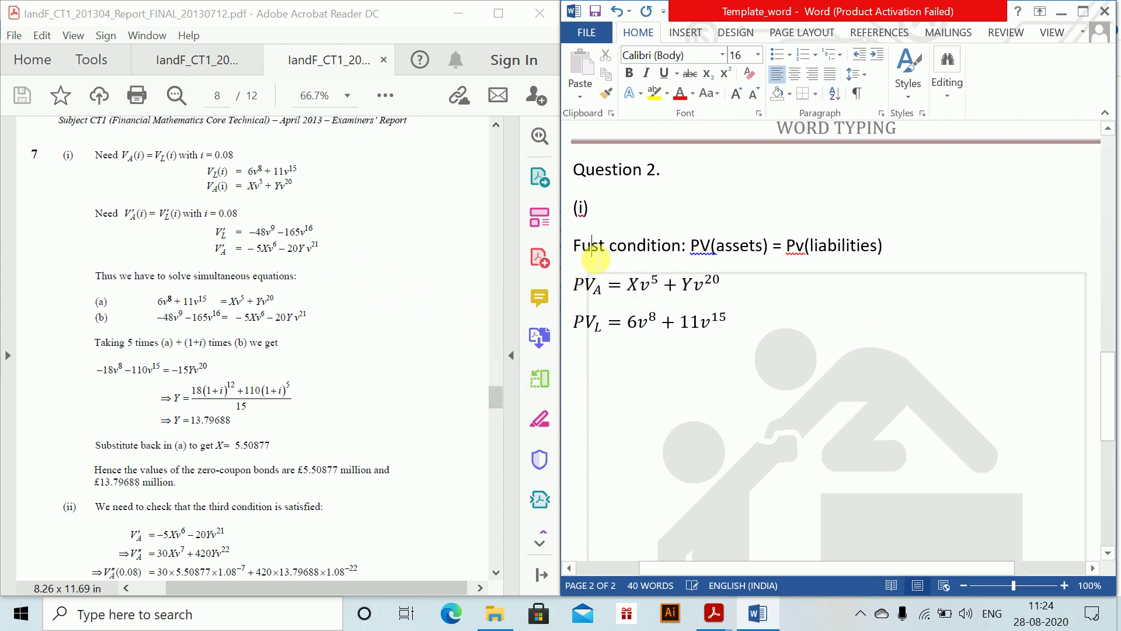
key(BackSpace)
text(ir)
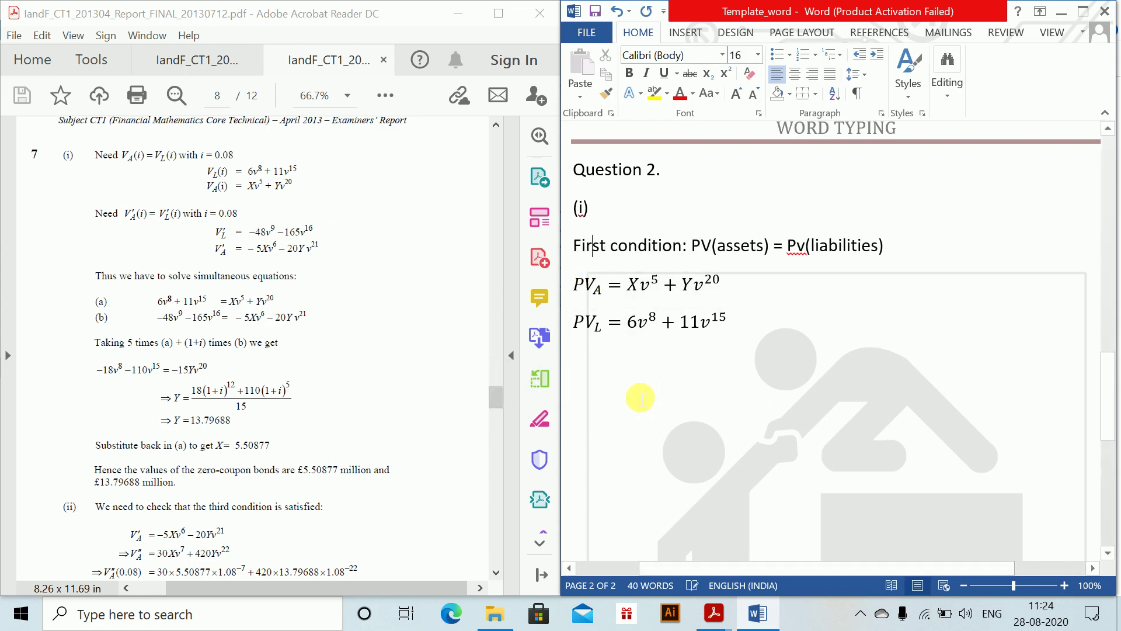
Add the line "Second condition" below the equations, followed by "DMT(Assets) = DMT(Loablities)" on its own line.
click(613, 381)
text(Sec)
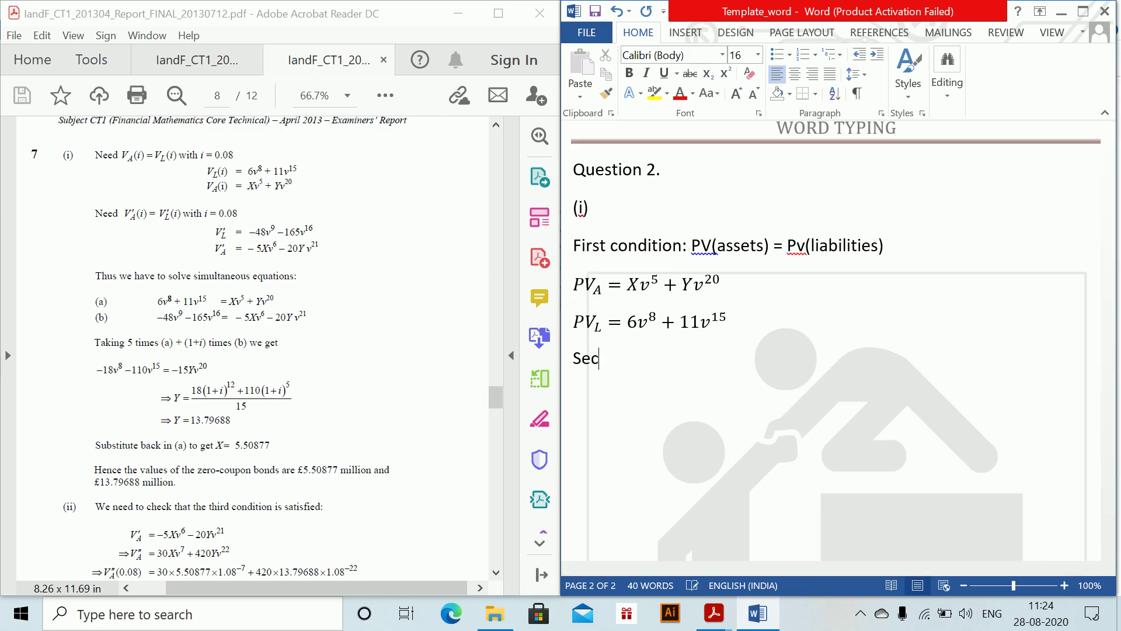
text(ond condition )
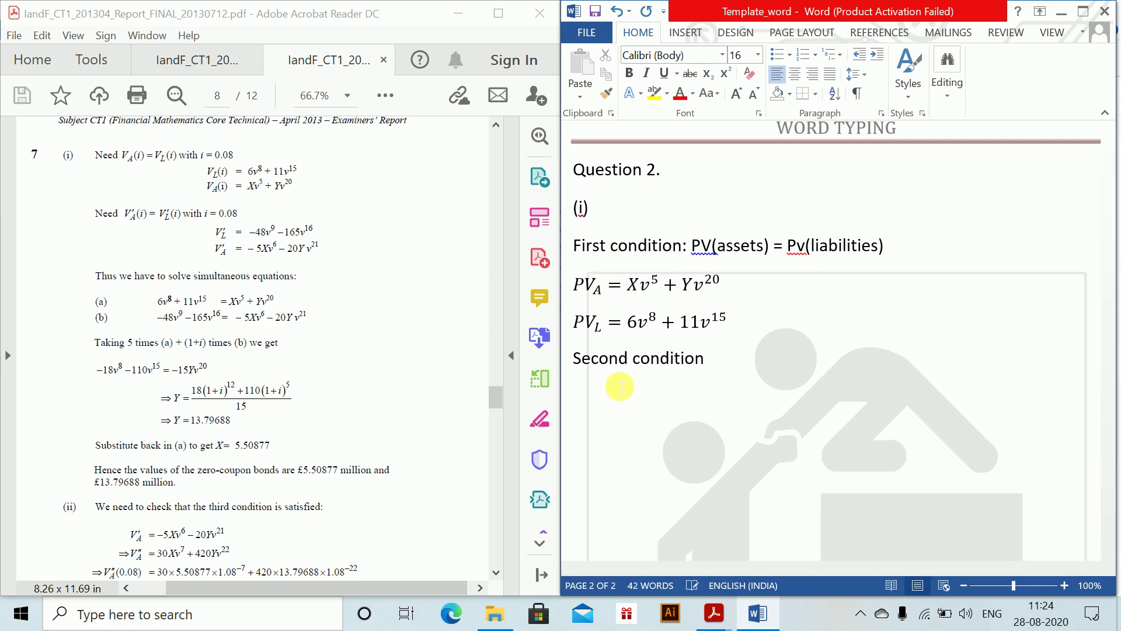
text(D)
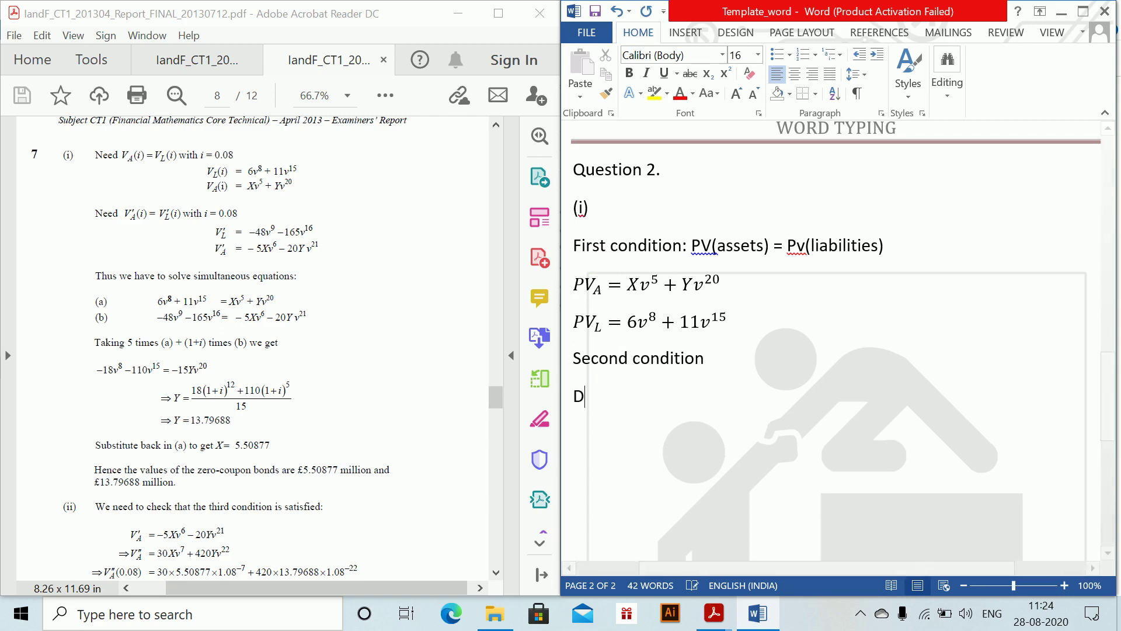
text(MT(Ass)
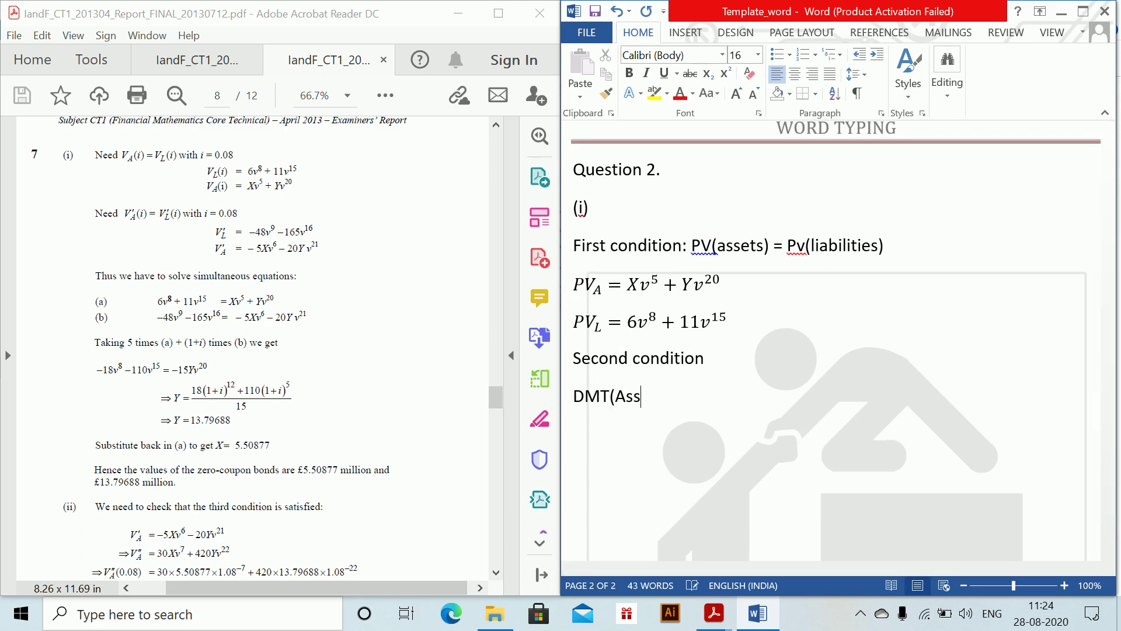
text(ets) = DMMt)
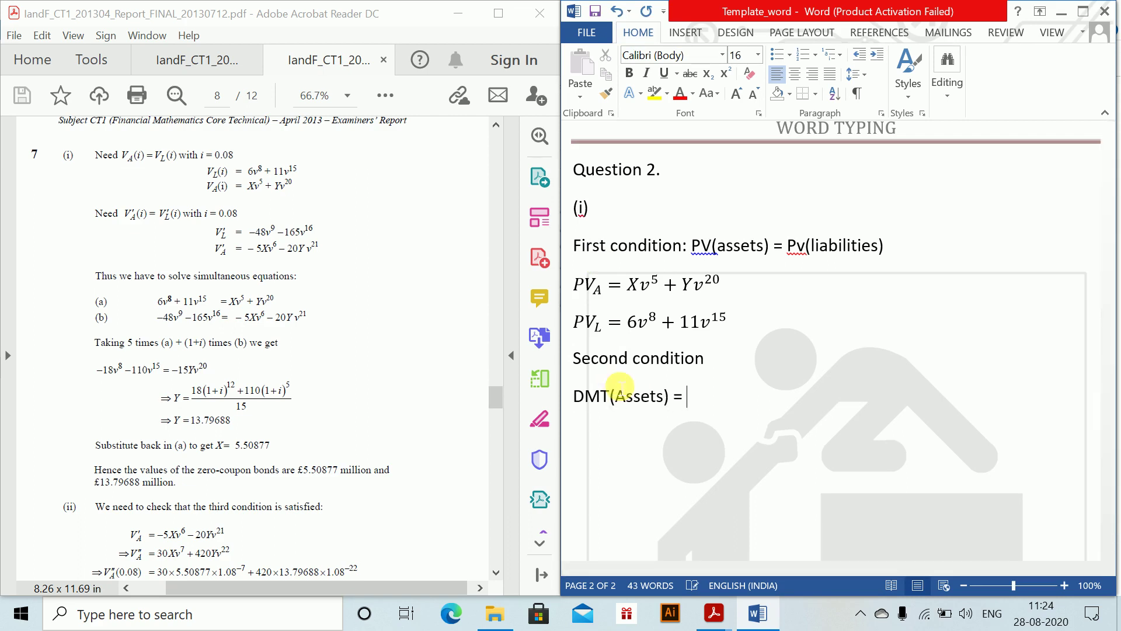
key(BackSpace)
text(T)
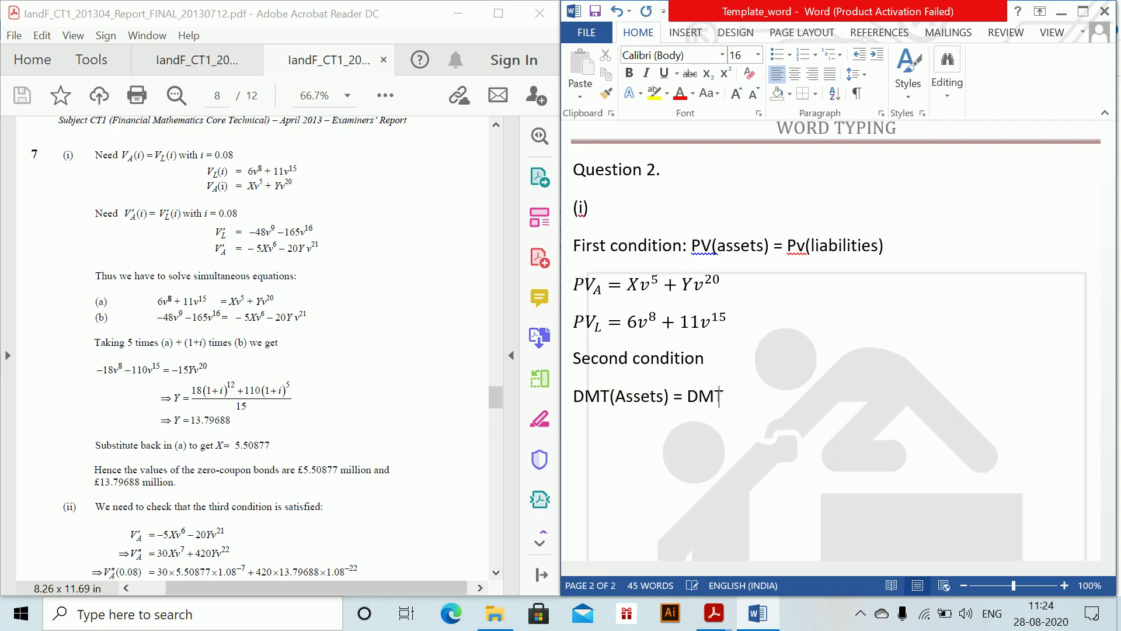
text((Loablities))
key(Return)
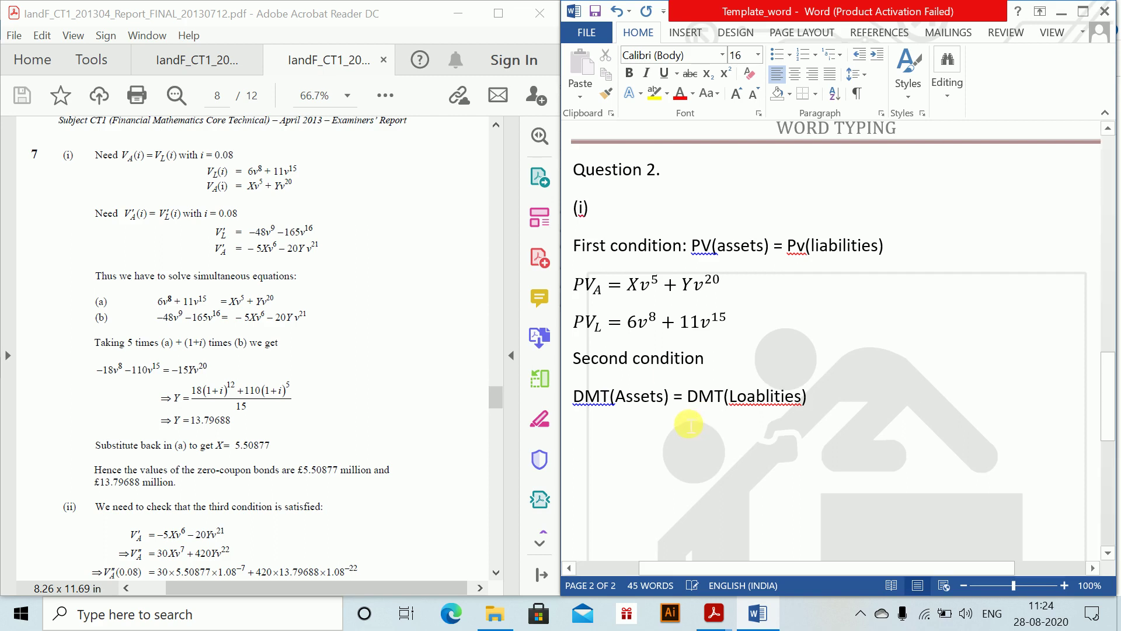
Replace the wrong letter "o" with "i" in the right-hand DMT term so the word reads "Liablities".
click(741, 399)
key(BackSpace)
text(i)
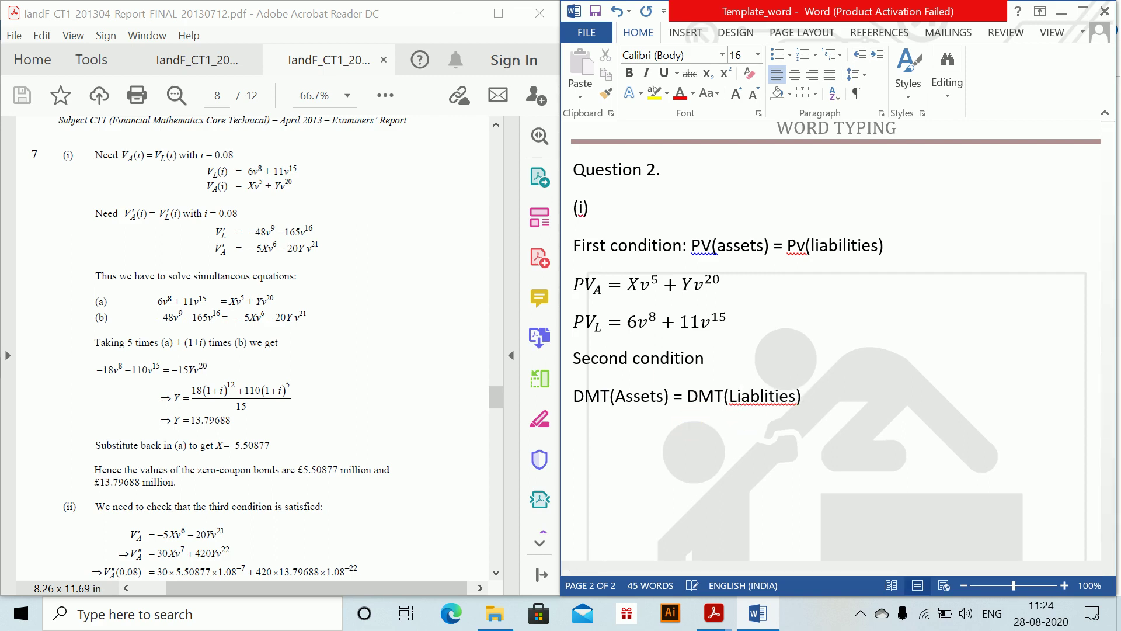
Add an equation below the DMT line for the assets: PV'_A = −5Xv^6 − 20Yv^21, with A as subscript.
click(850, 409)
key(Down)
key(alt+equal)
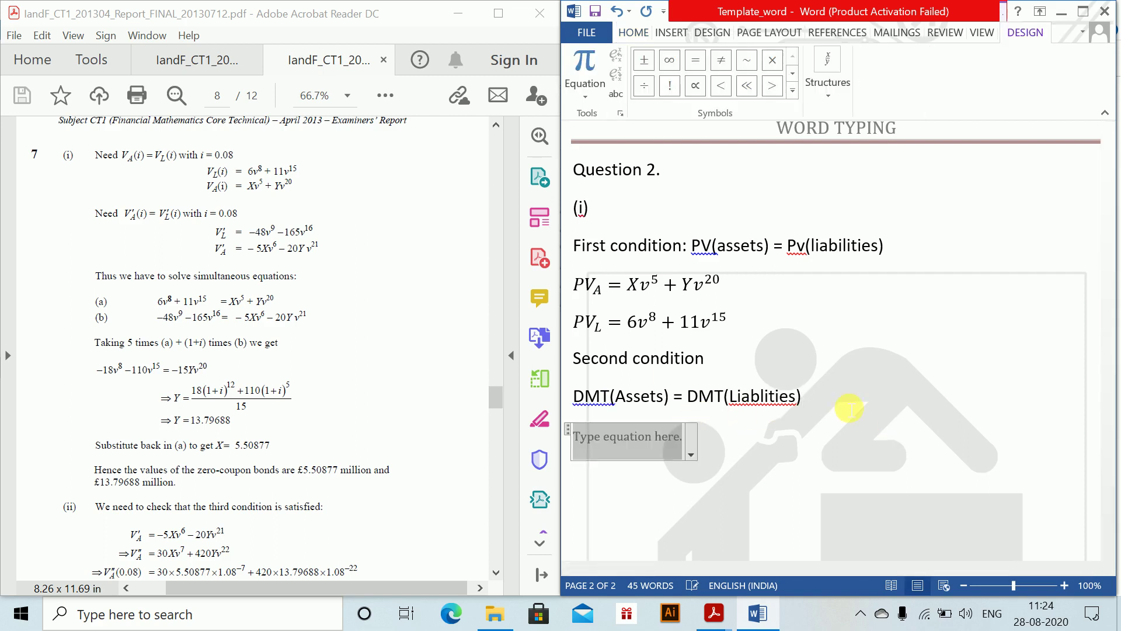
text(PV')
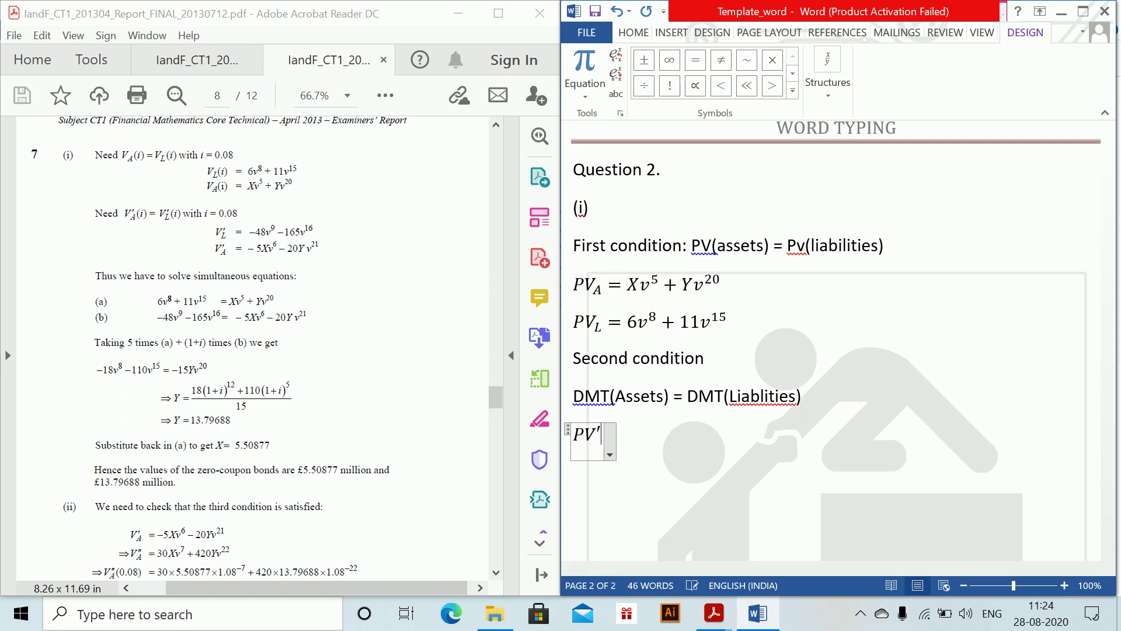
text(_A )
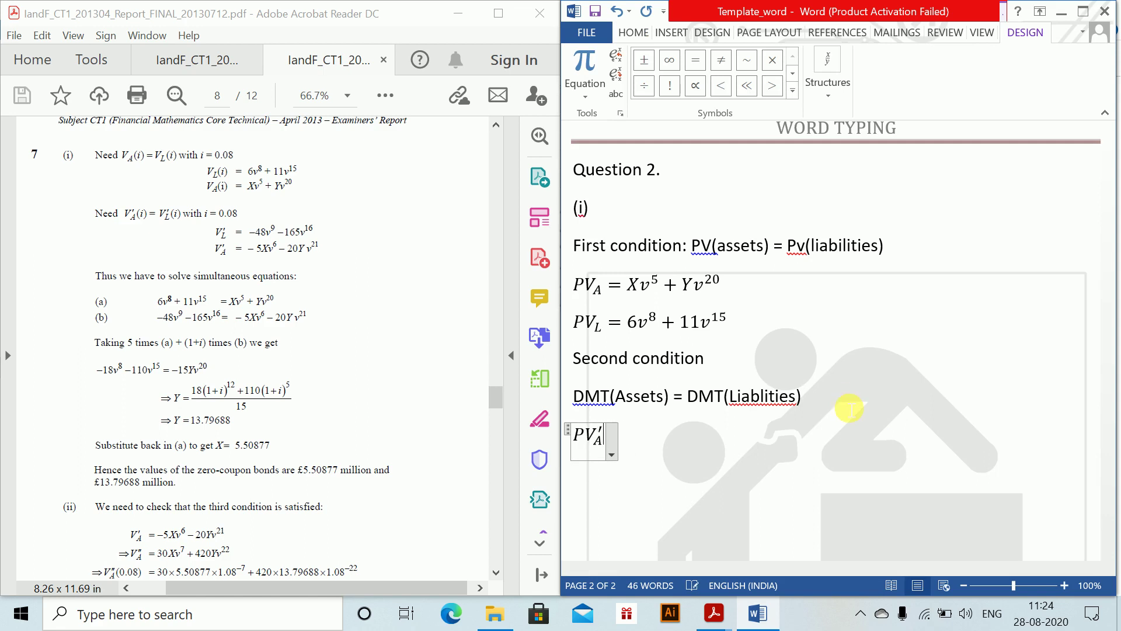
text(=)
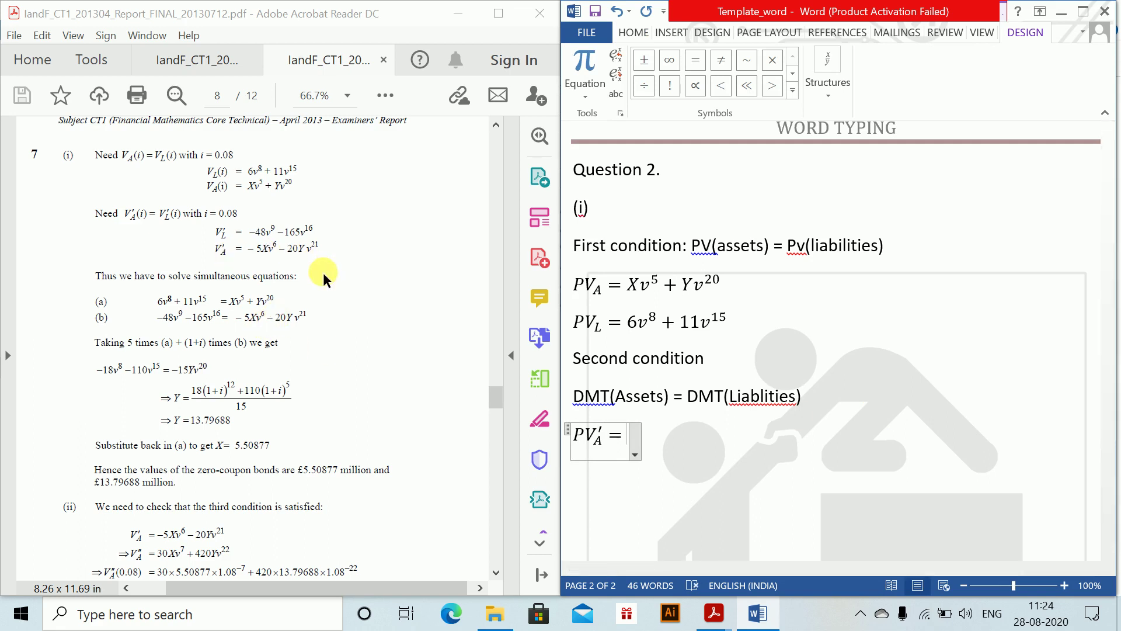
text(-5)
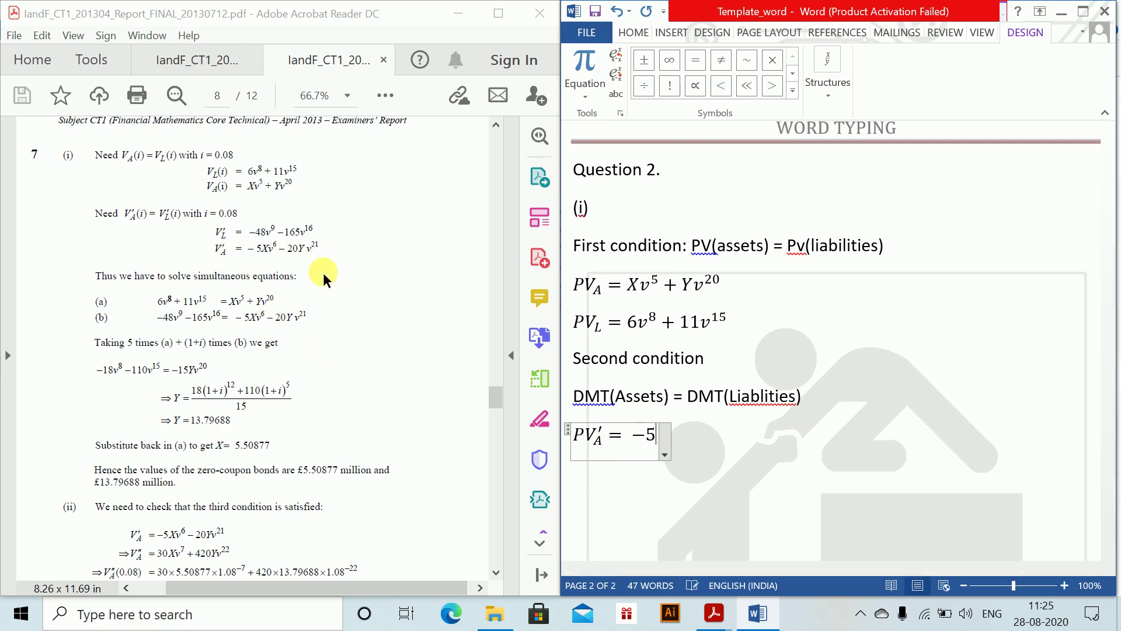
text(v)
key(BackSpace)
text(Xv^)
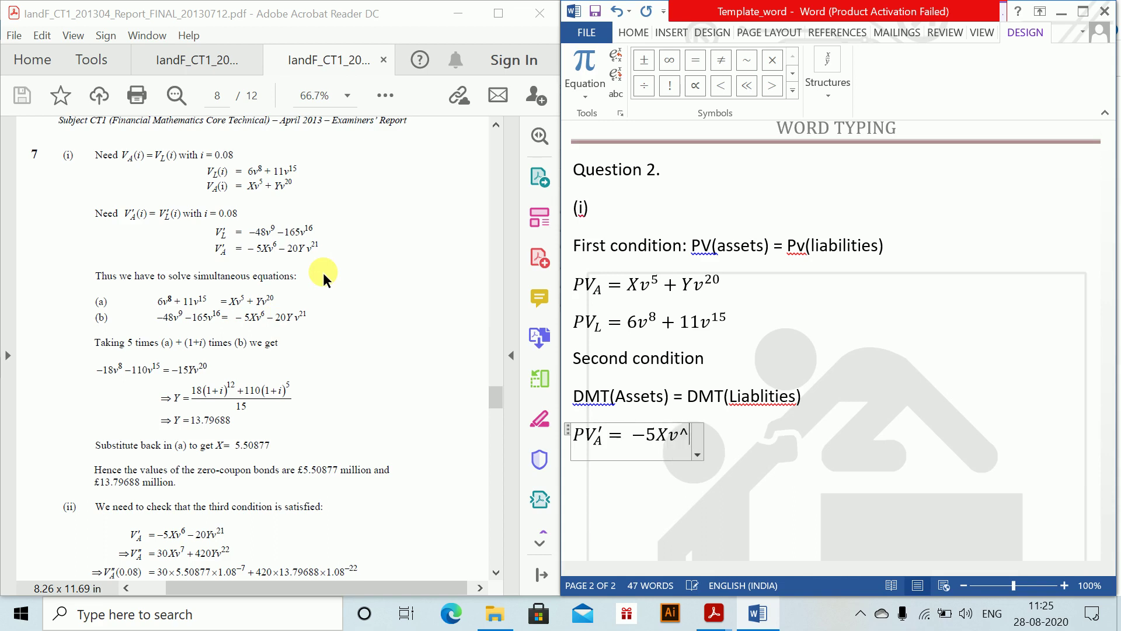
text(6 )
text(-20Yv)
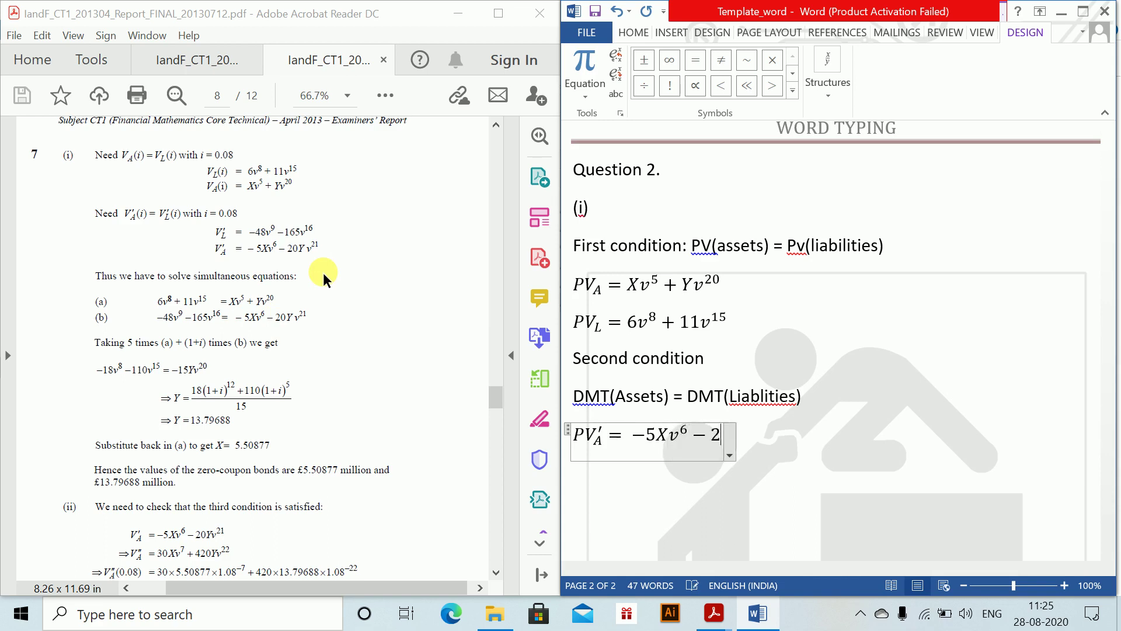
text(^)
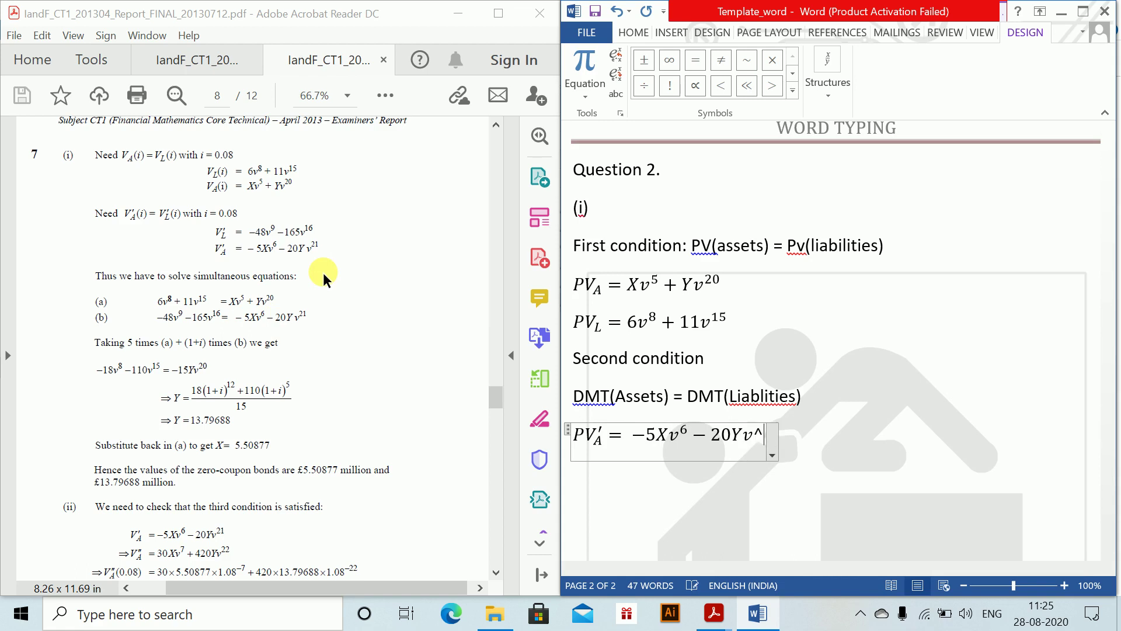
text(21)
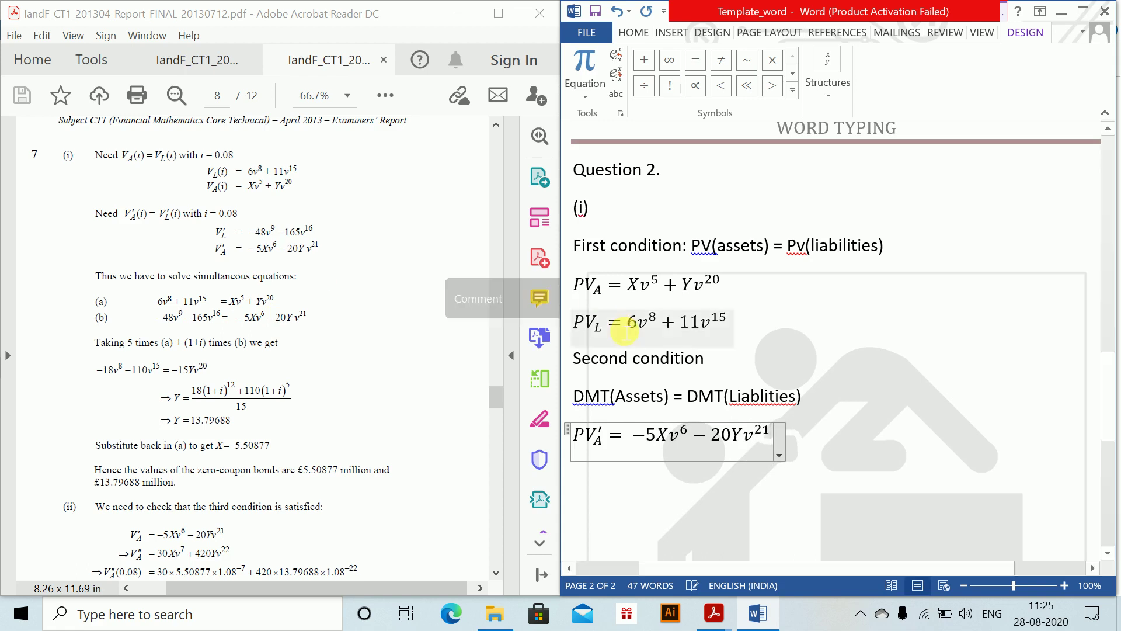
Add an equation on the next line for the liabilities: PV'_L = −48v^9 − 165v^16, with L as subscript.
key(Return)
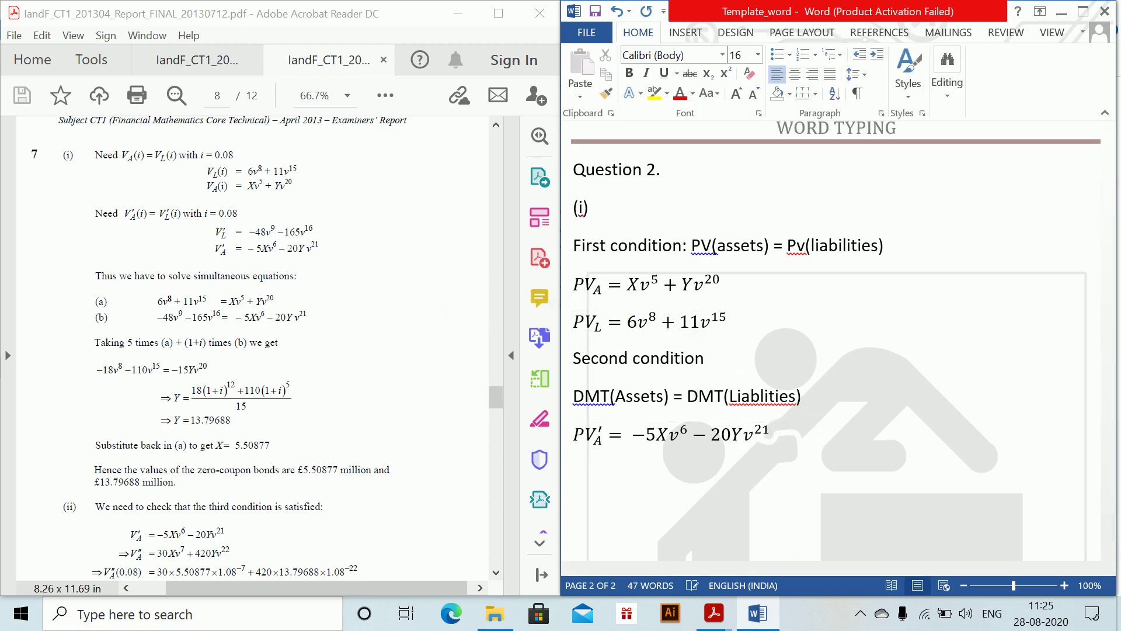
key(alt+equal)
text(PV)
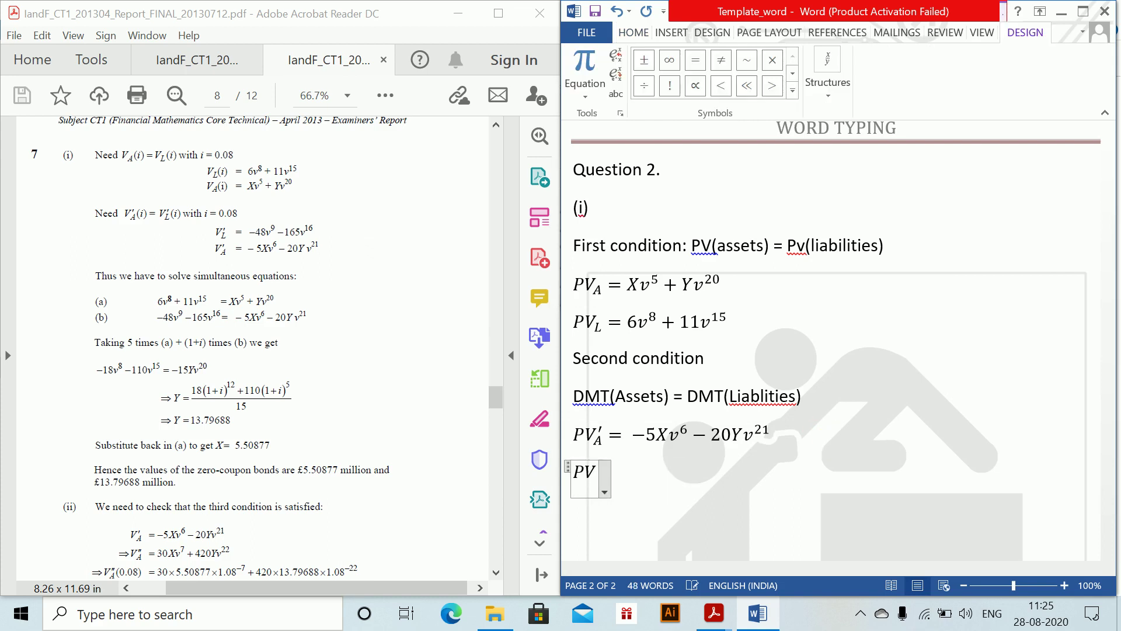
text('_b)
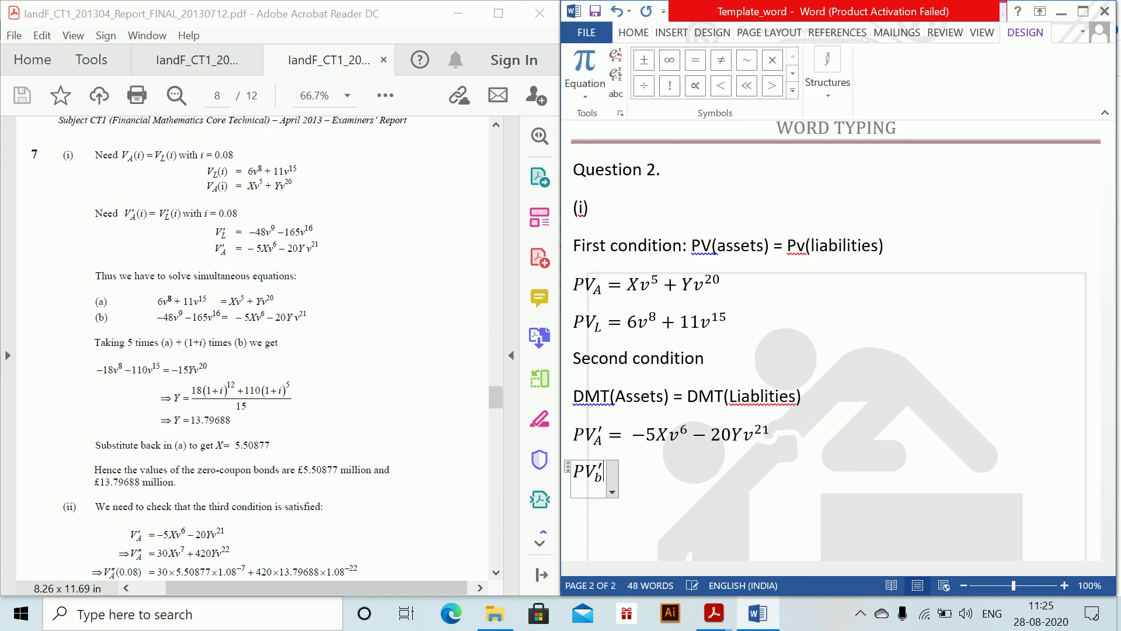
key(BackSpace)
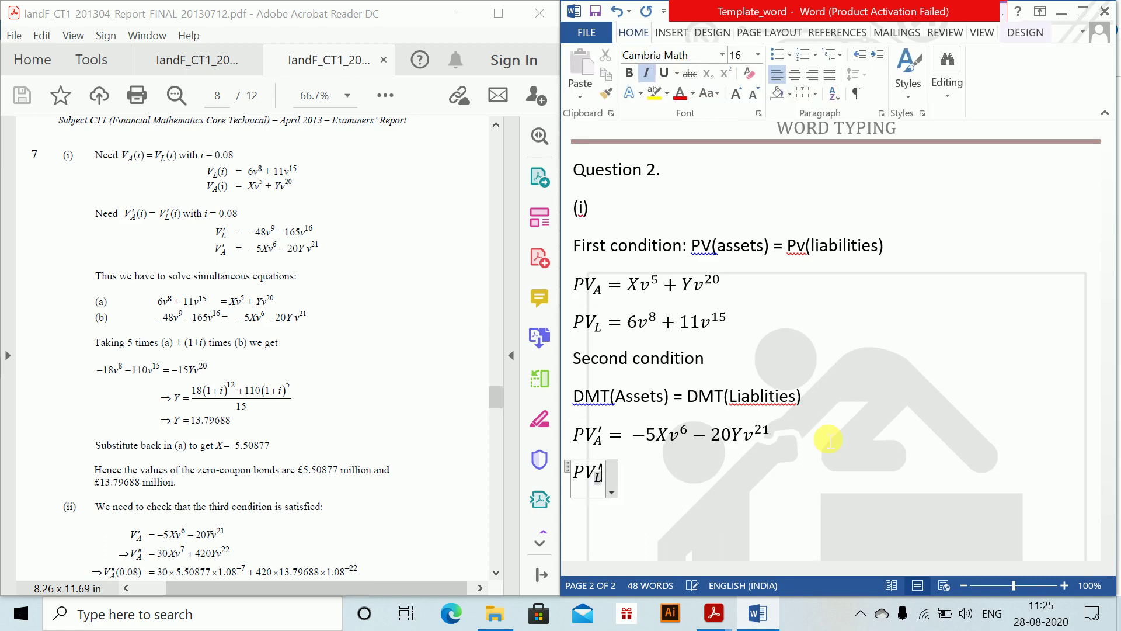
text(L=)
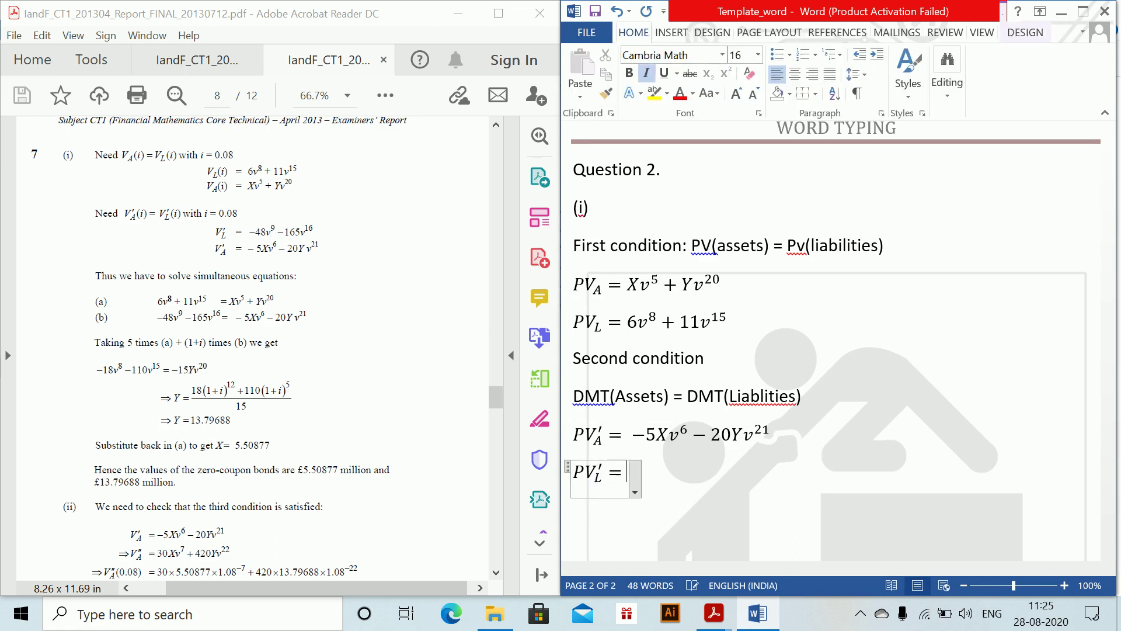
text(-)
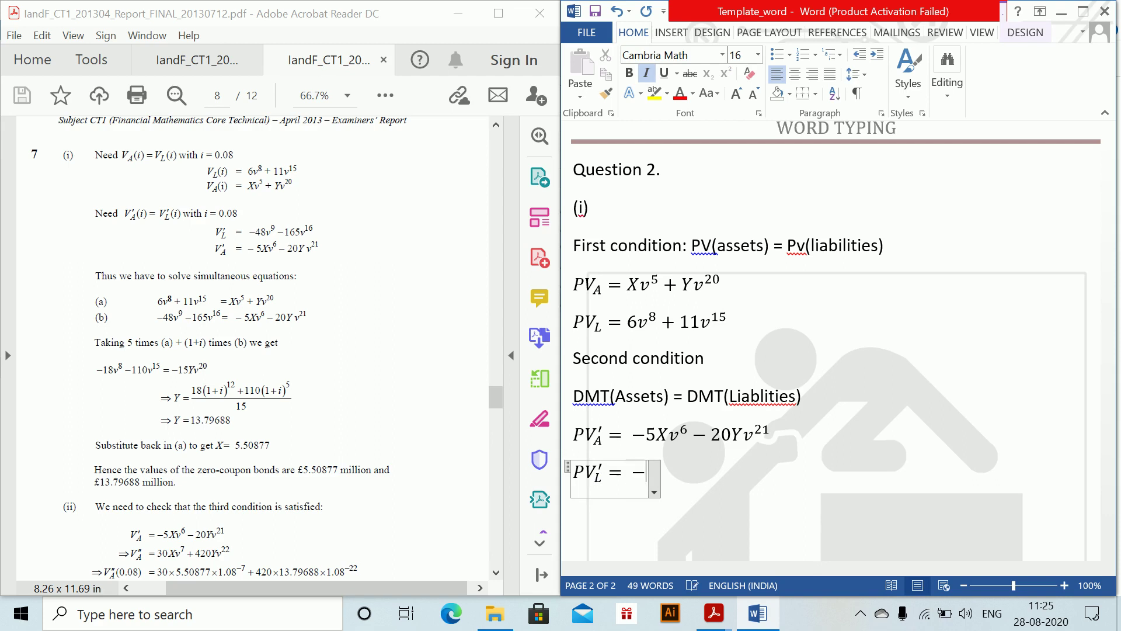
text(48v^)
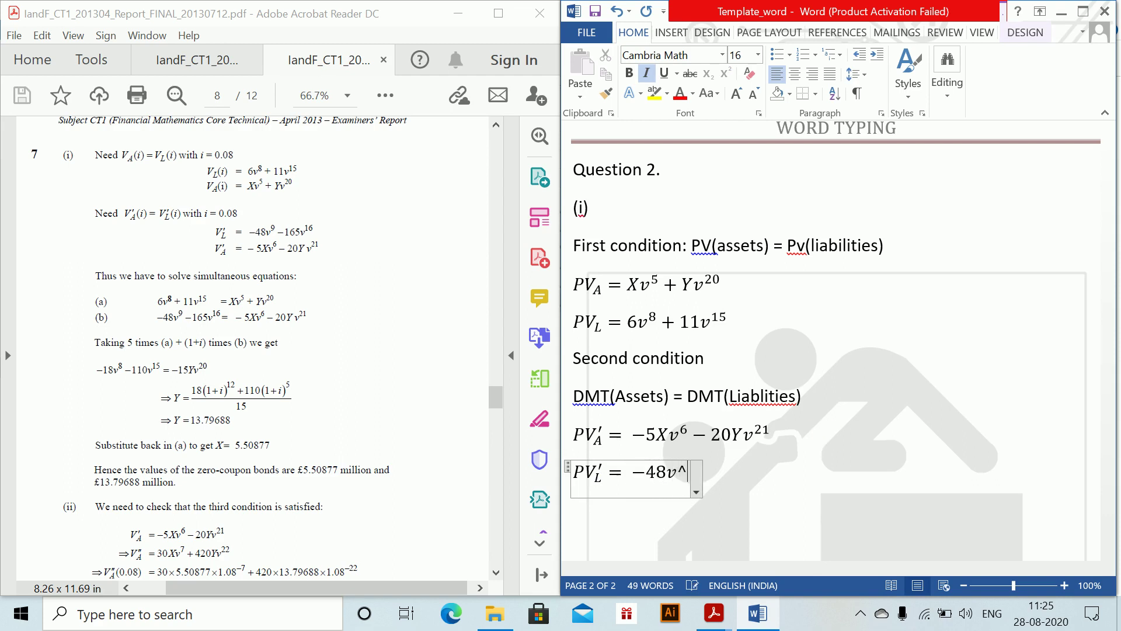
key(BackSpace)
text(9)
key(Right)
text(-165v^)
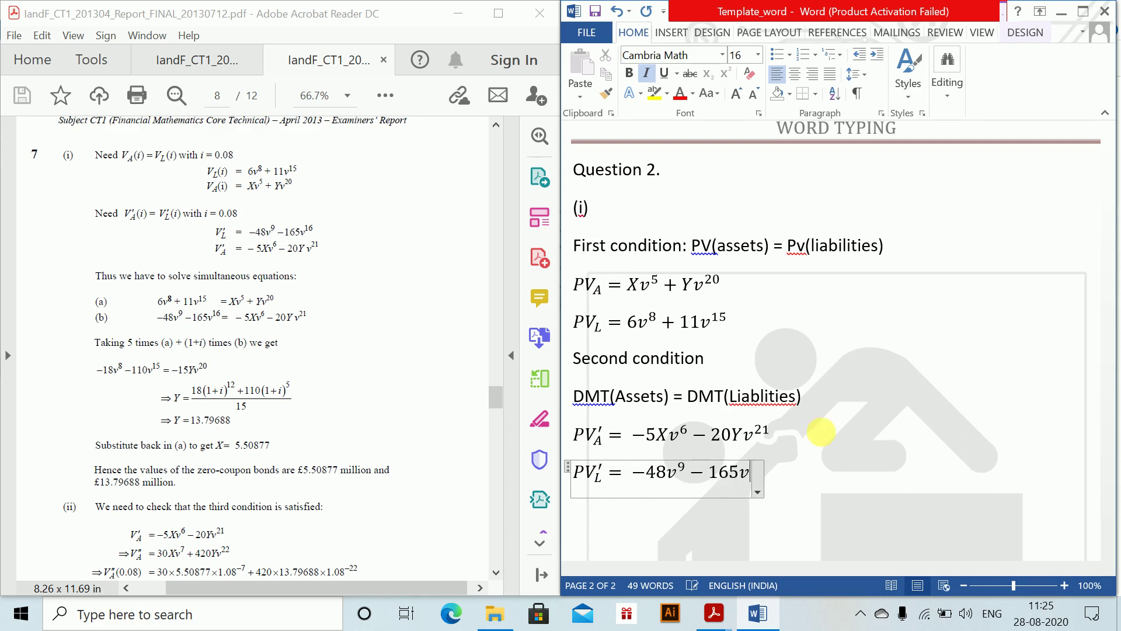
text(16)
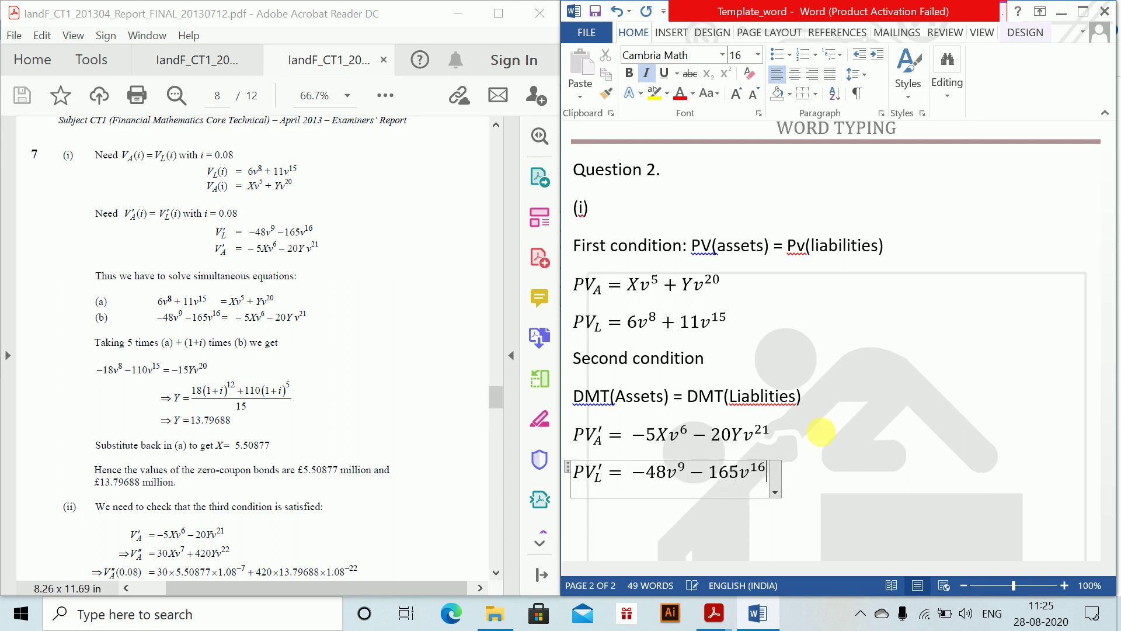
Add the line "Solving simultaneous equations" below the two derivative equations and start a new line beneath it.
key(Return)
text(S)
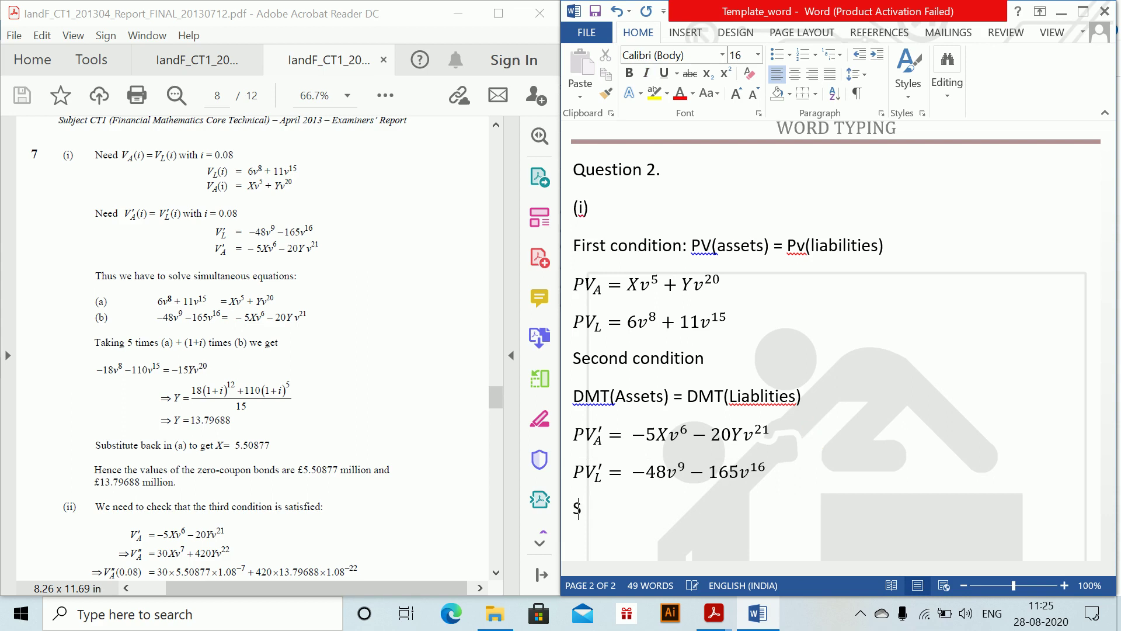
text(olvng sim)
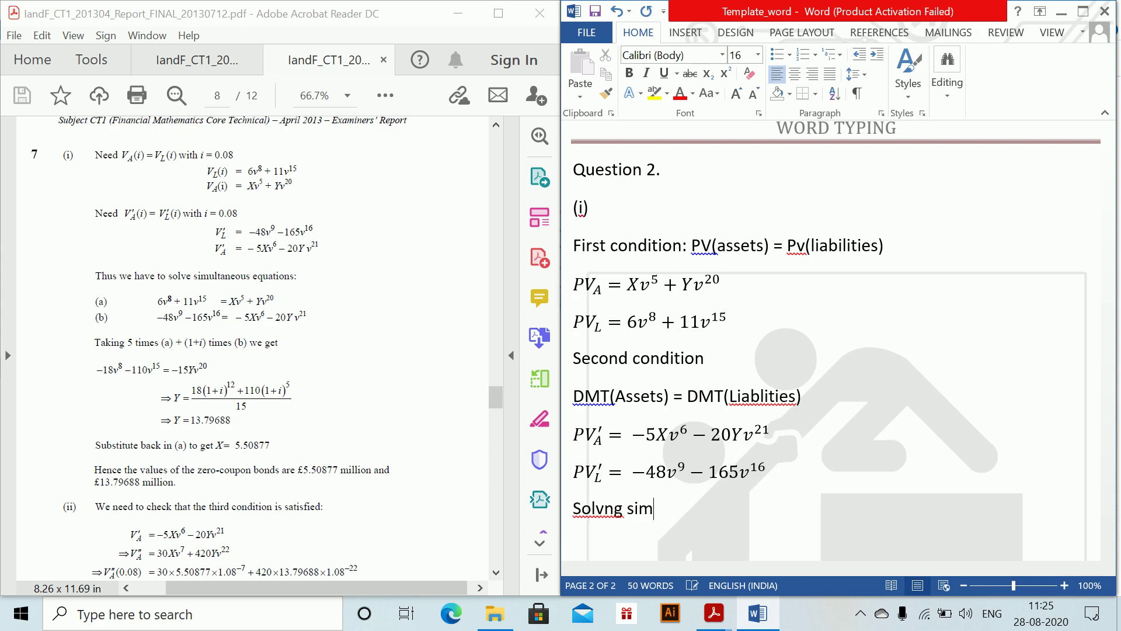
text(ultaneous eq)
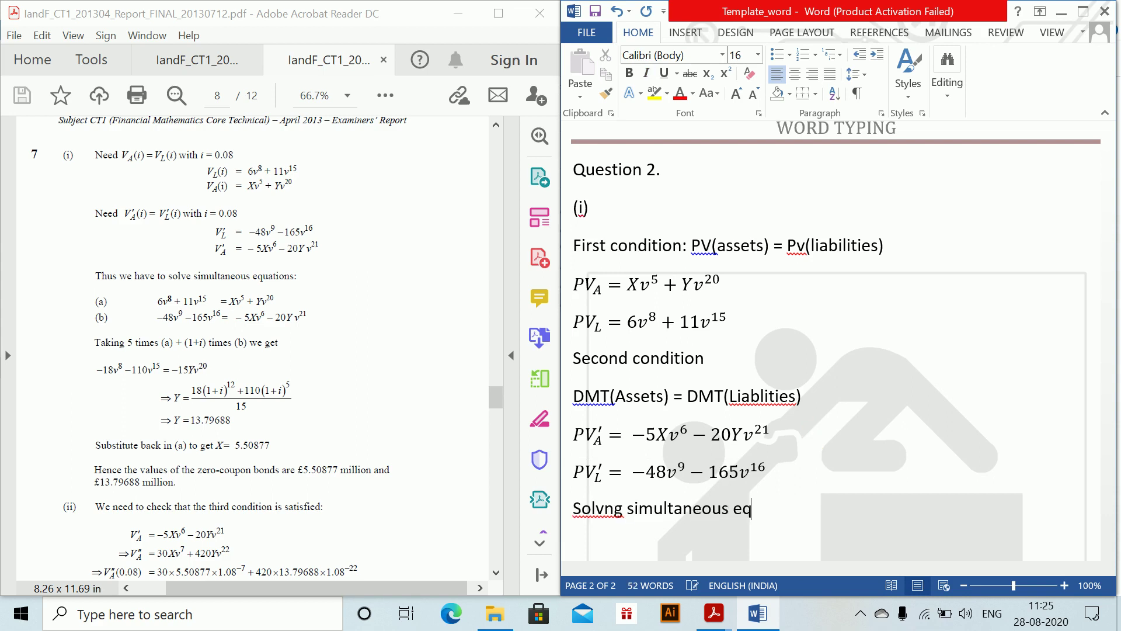
text(uations)
click(607, 517)
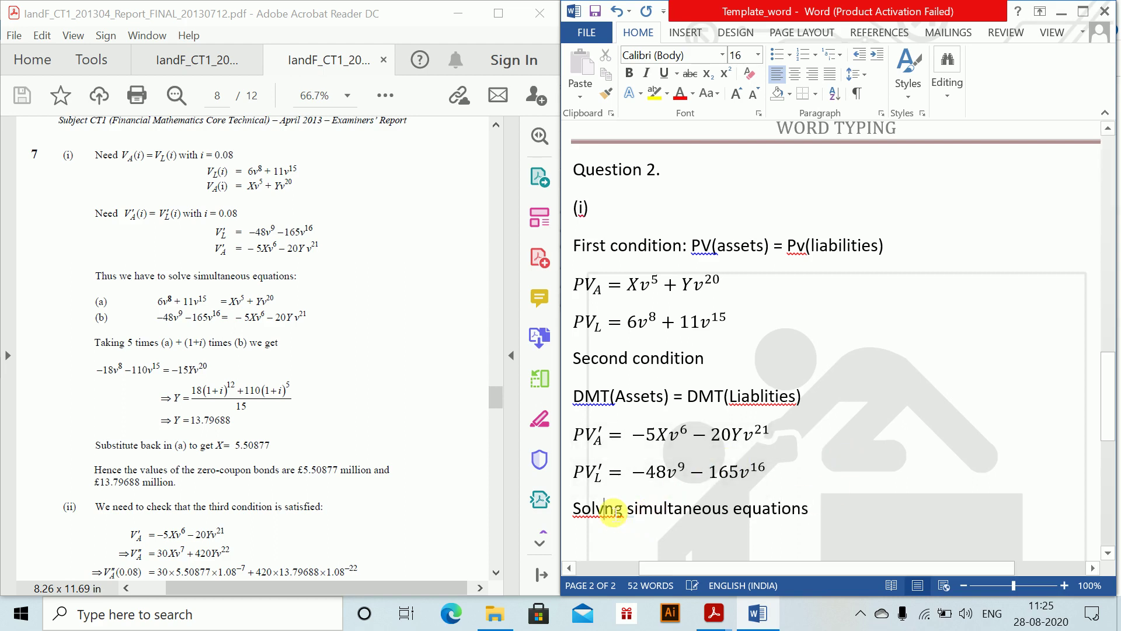
text(i)
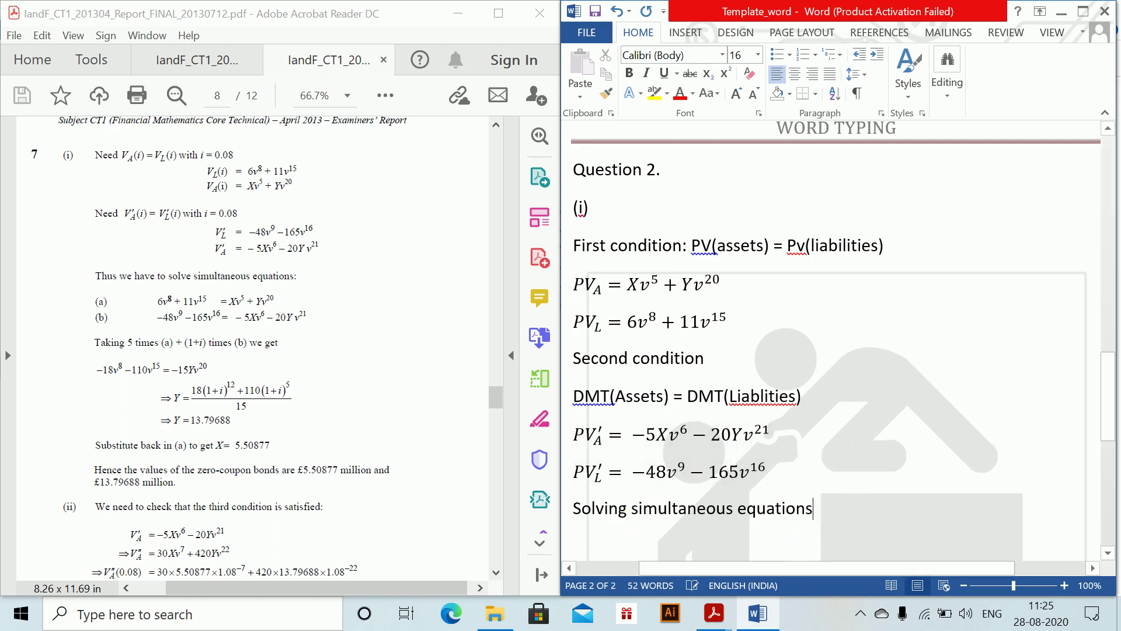
key(Return)
key(Return)
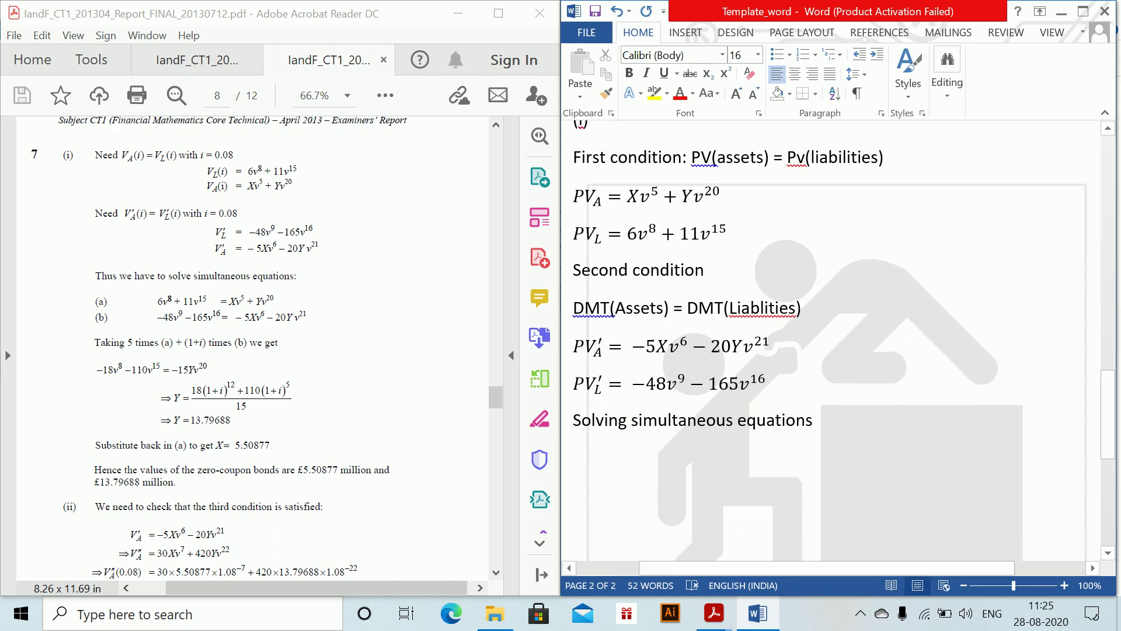
Try to label the empty line below "Solving simultaneous equations" with "(a)".
text((a)=)
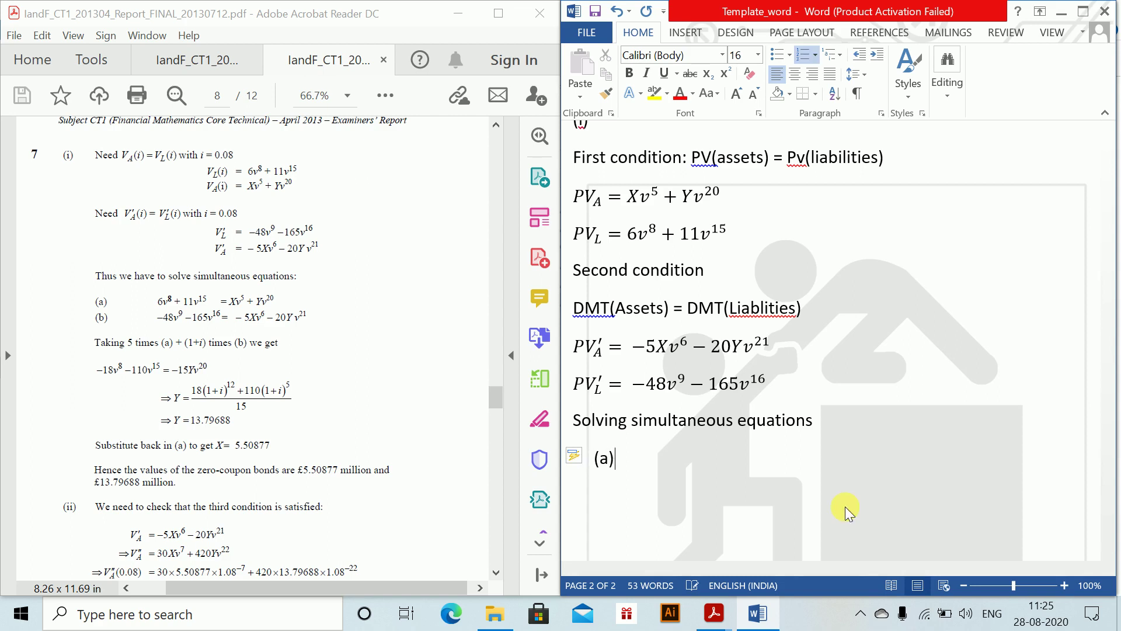
key(BackSpace)
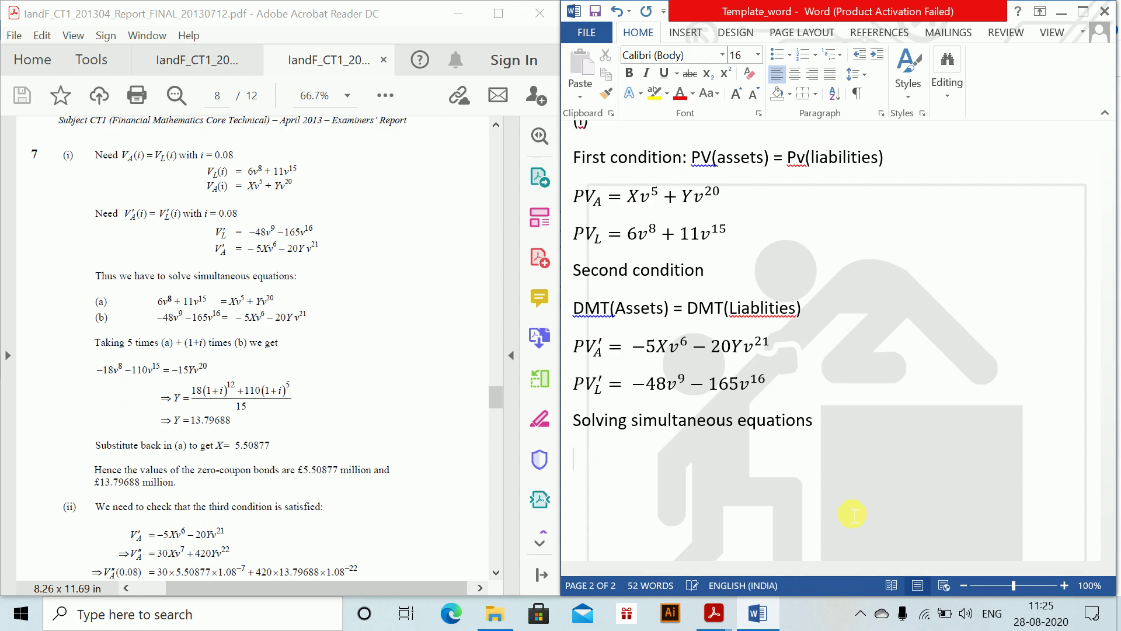